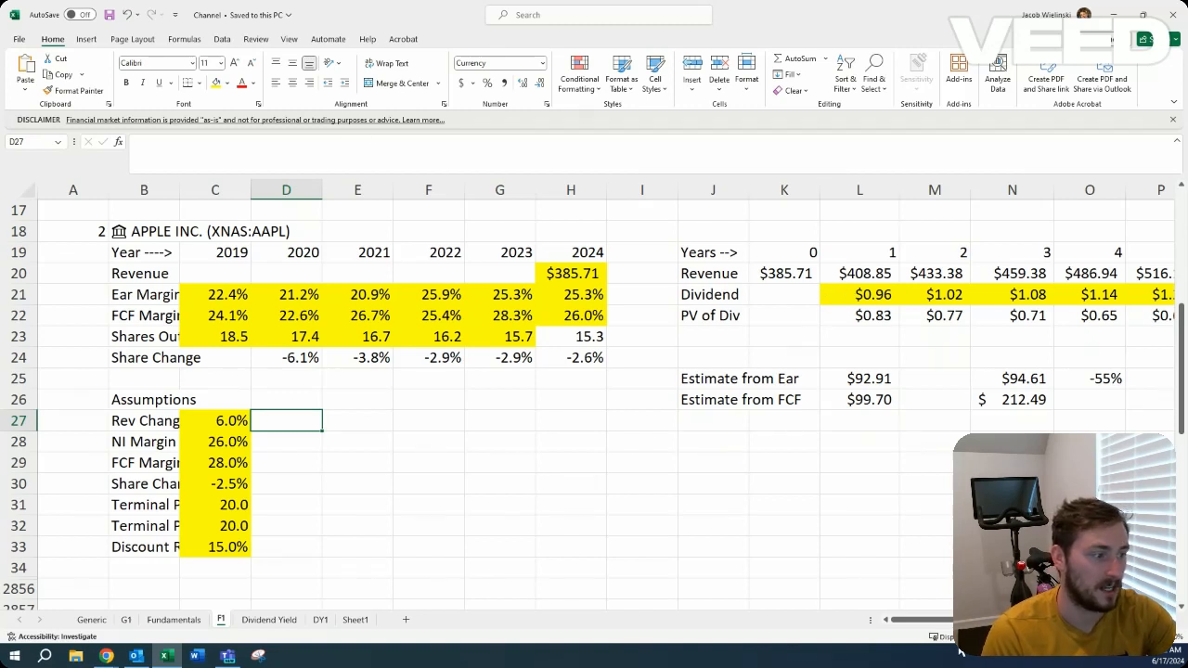
# Review the Apple model's growth, margin and share change assumptions, plus the first-year dividend in the projection.
pyautogui.hscroll(4, 1108, 341)
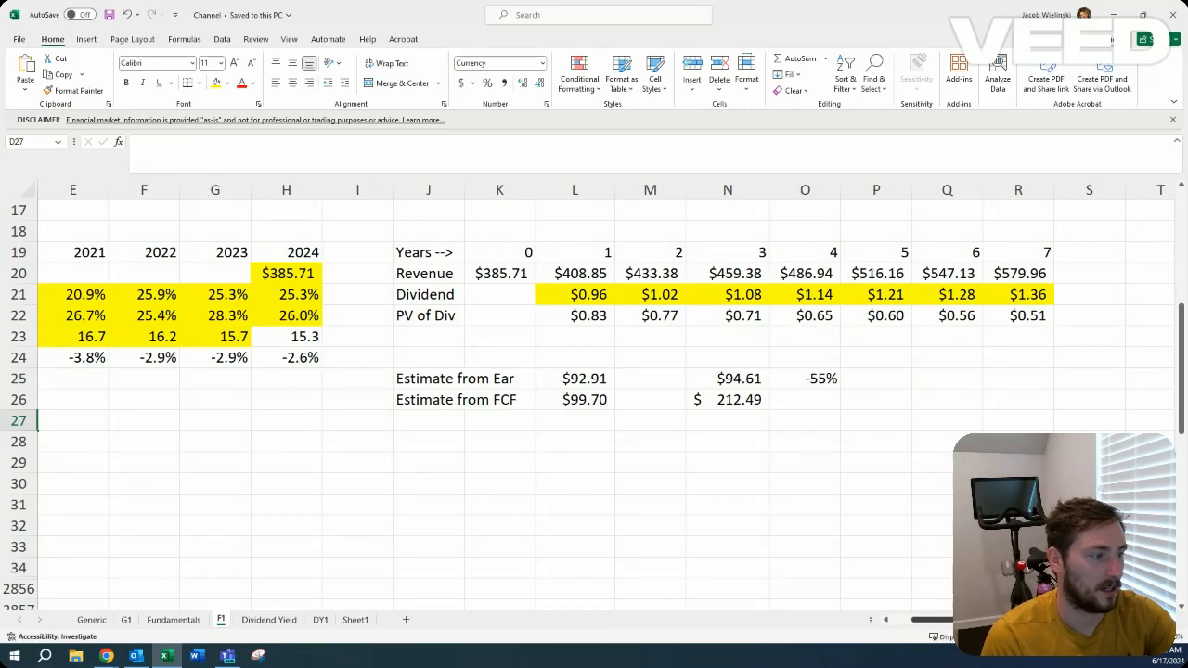
pyautogui.hscroll(-3, 904, 490)
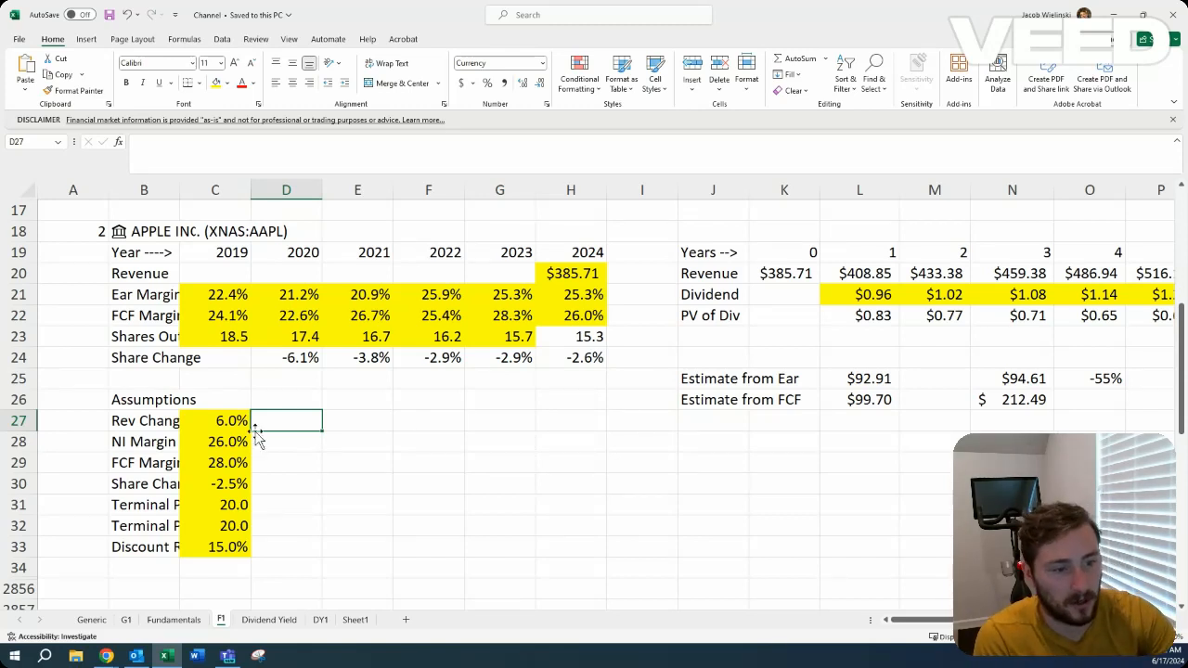
pyautogui.moveTo(231, 421); pyautogui.dragTo(246, 461)
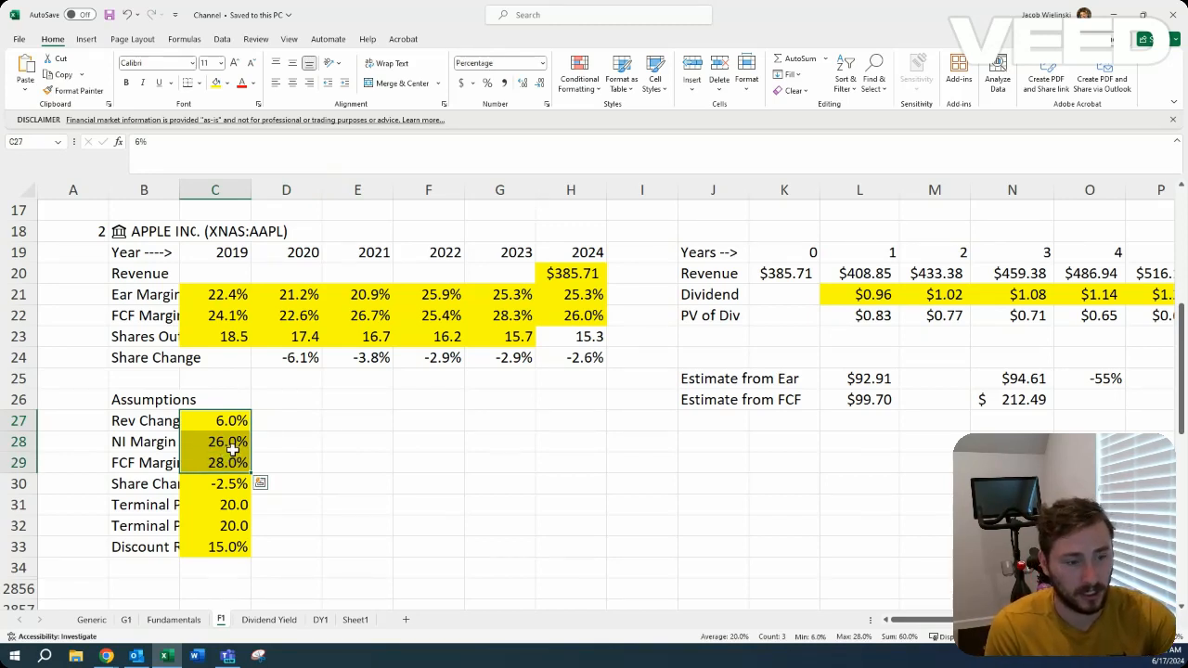
pyautogui.click(230, 482)
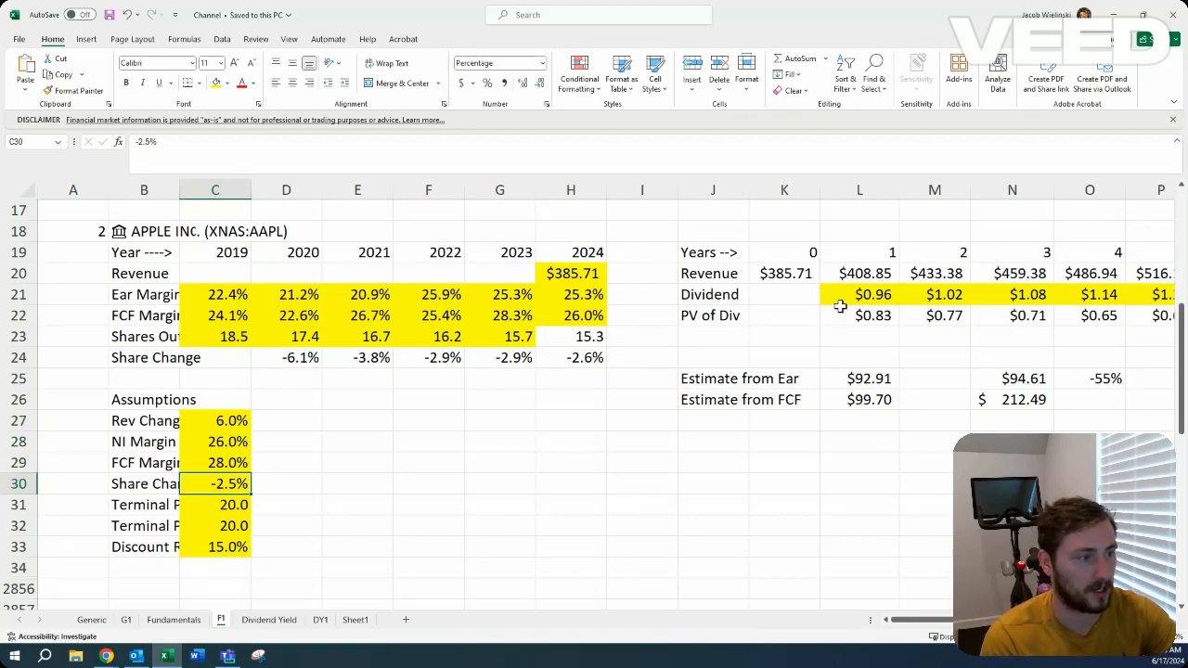
pyautogui.click(888, 294)
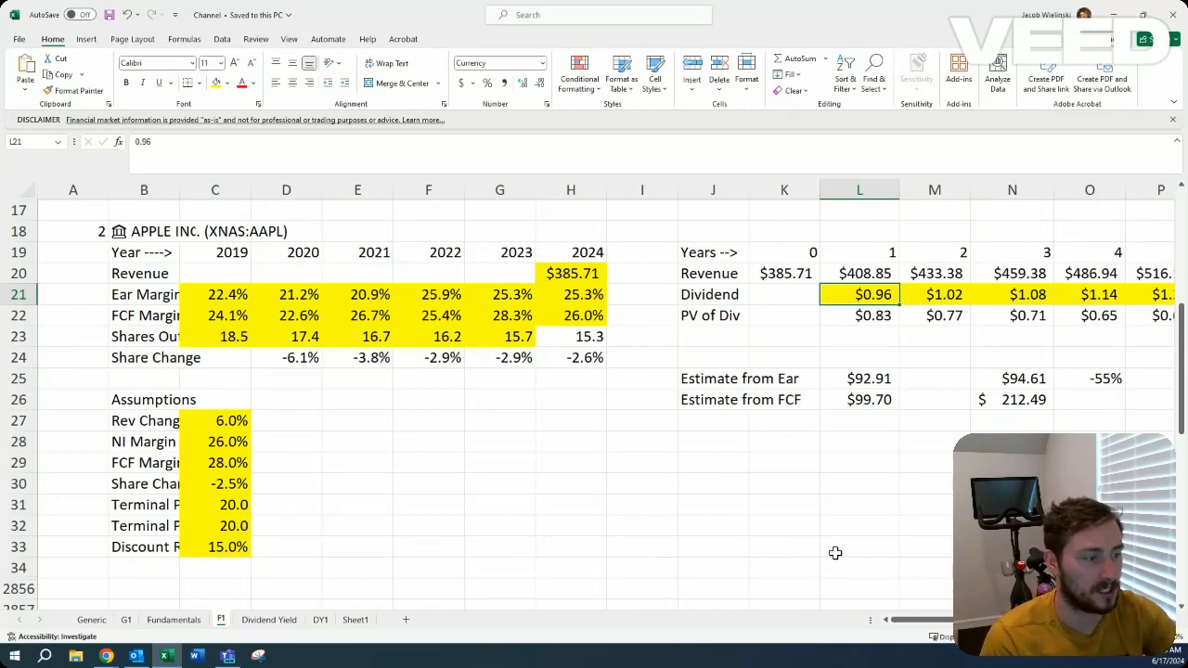
pyautogui.moveTo(933, 629)
pyautogui.mouseDown()
pyautogui.moveTo(945, 629)
pyautogui.moveTo(917, 629)
pyautogui.mouseUp()
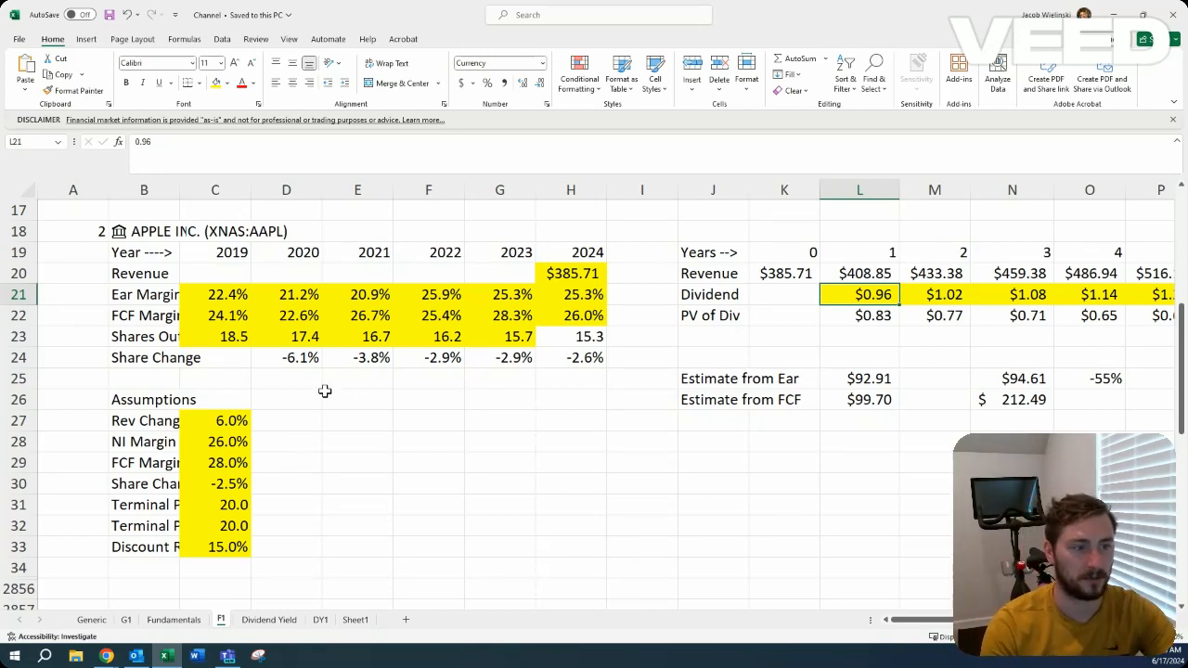
# Go through the 2024 revenue input and each Apple assumption from revenue change down to the discount rate.
pyautogui.click(574, 276)
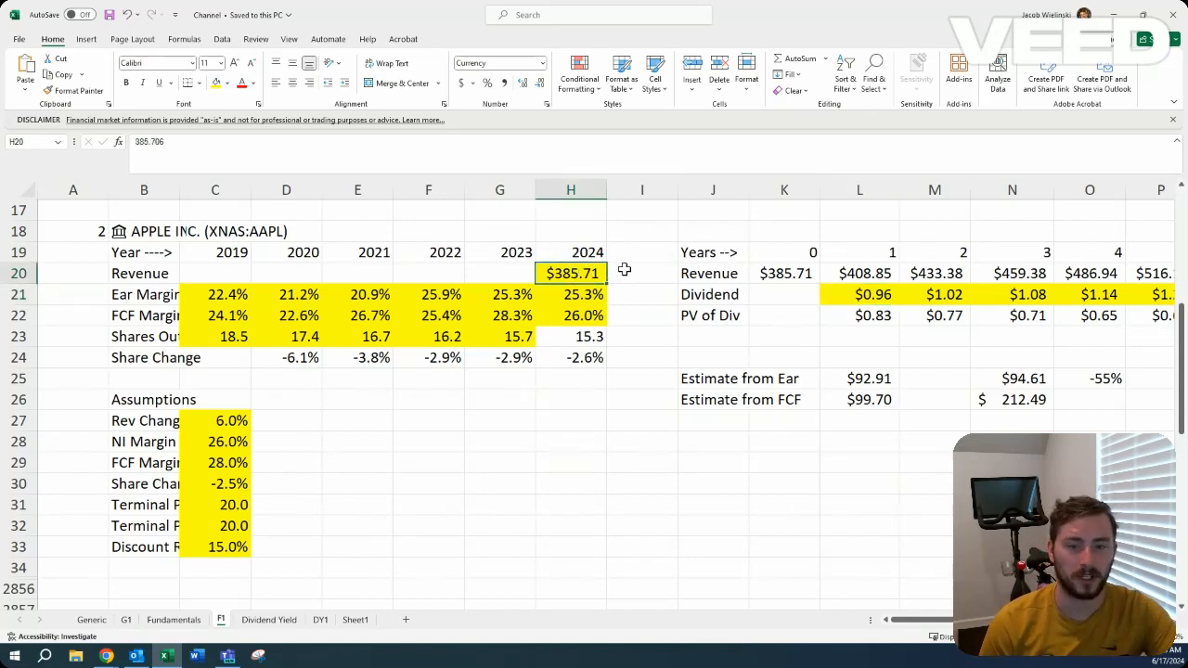
pyautogui.click(214, 420)
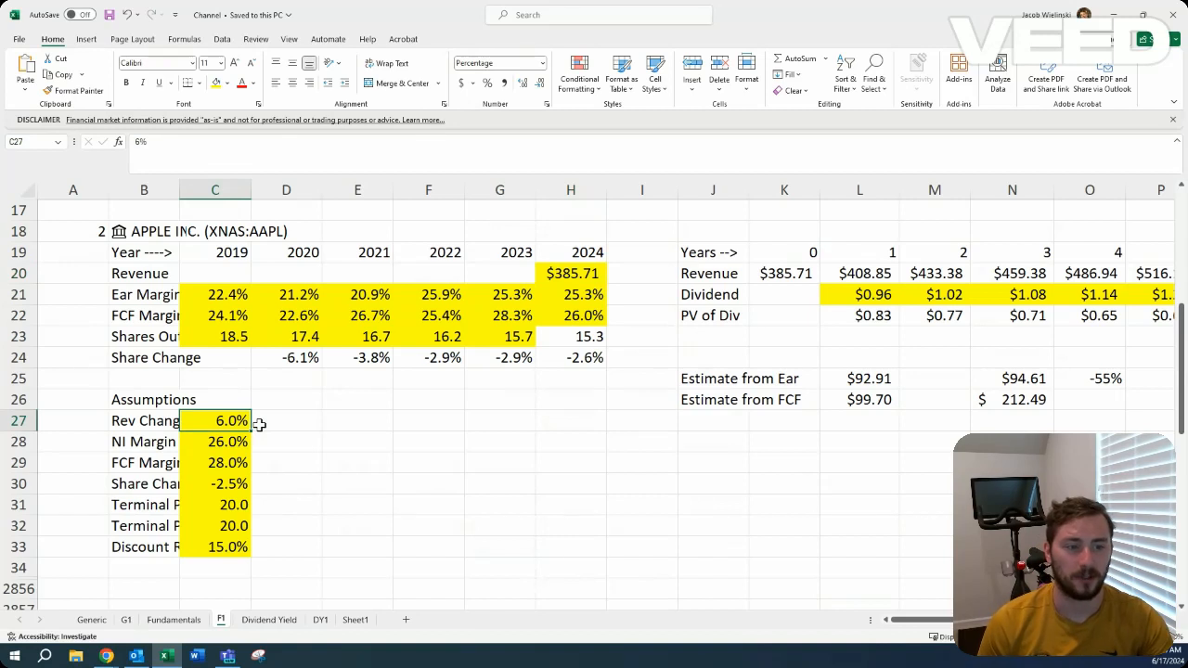
pyautogui.press('Down')
pyautogui.press('Down')
pyautogui.press('Down')
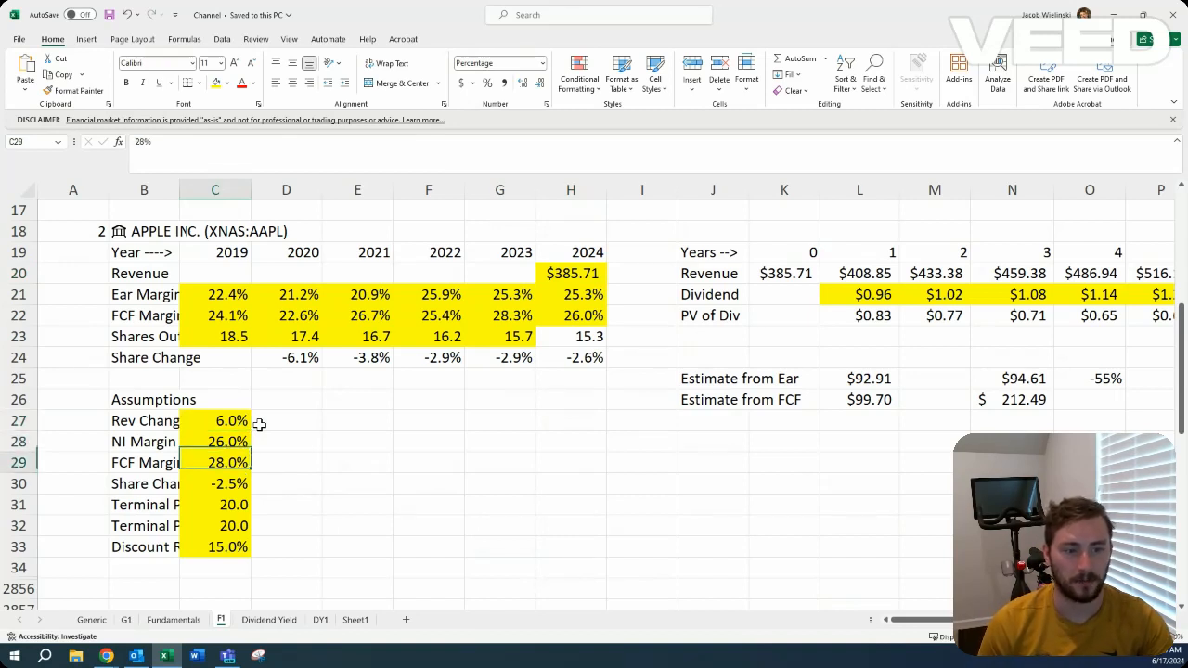
pyautogui.press('Down')
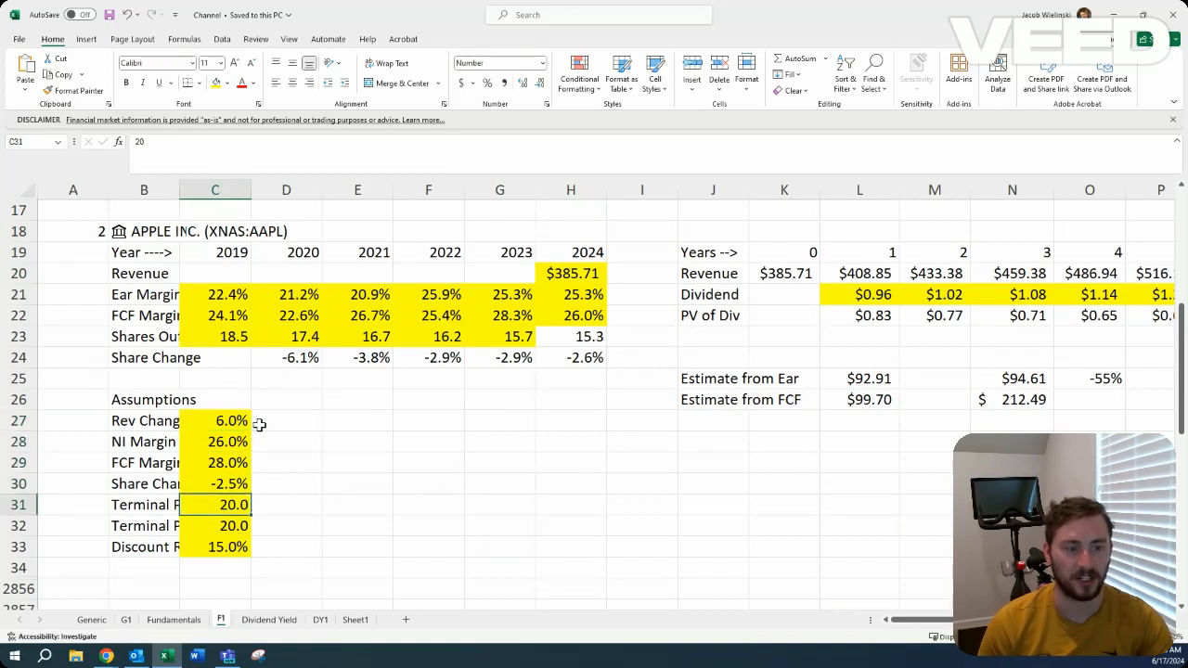
pyautogui.press('Down')
pyautogui.press('Down')
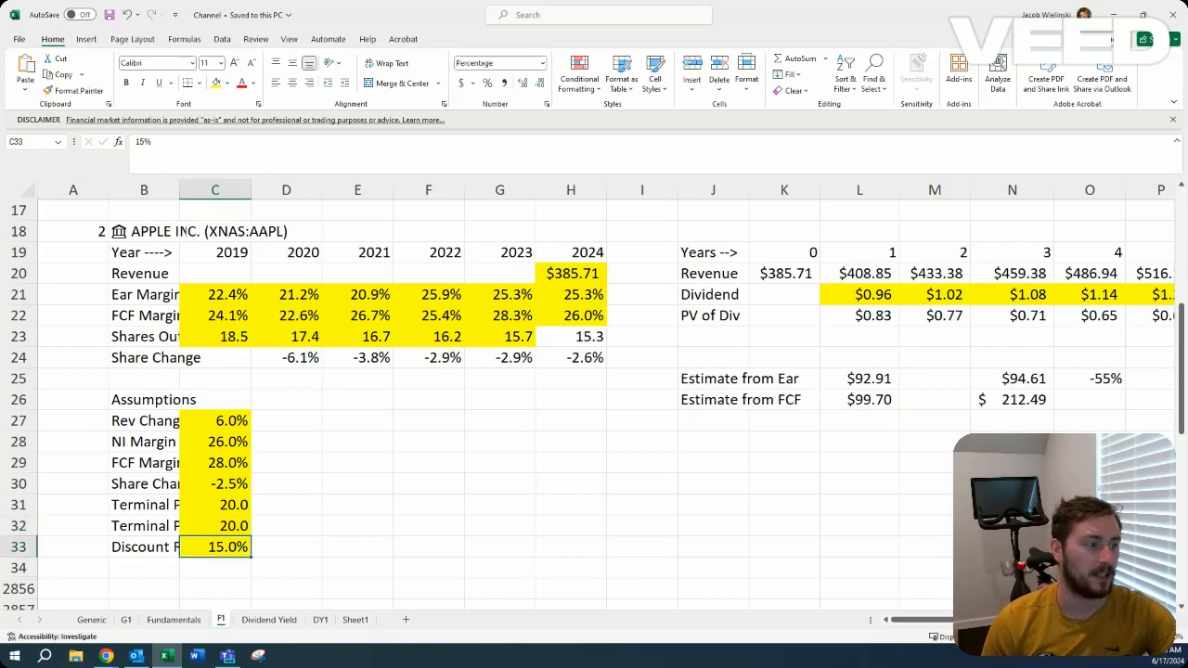
# Bring the seven-year Apple projection into view and inspect the revenue formulas for years 0 and 1.
pyautogui.hscroll(1, 594, 390)
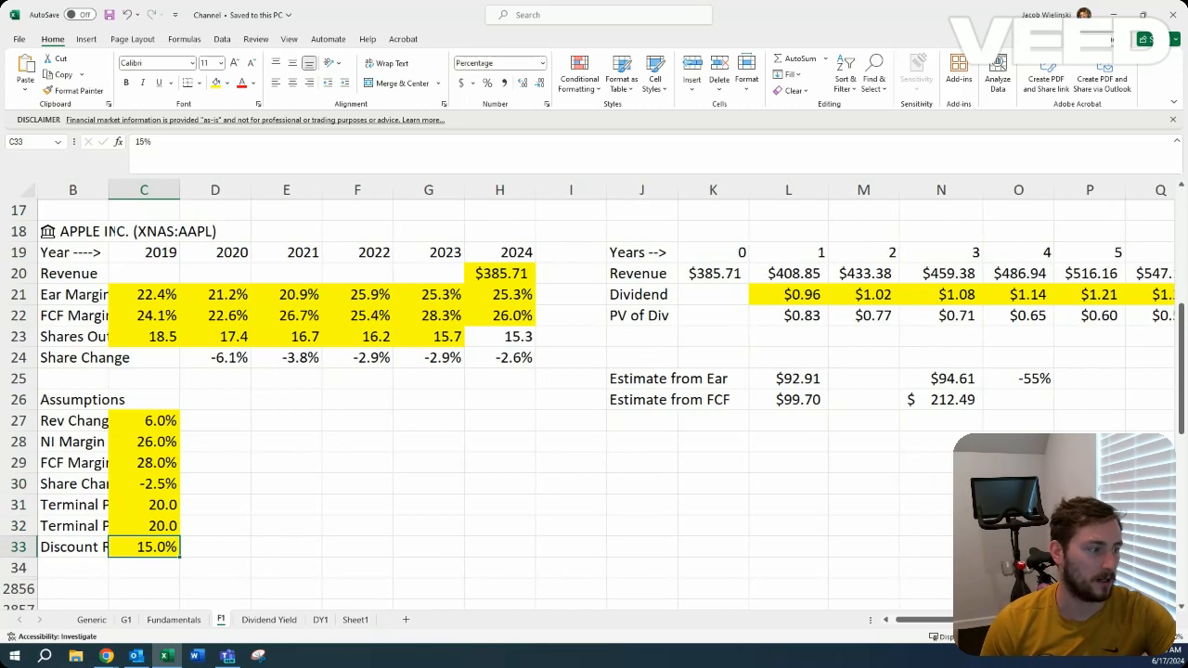
pyautogui.scroll(-2, 594, 390)
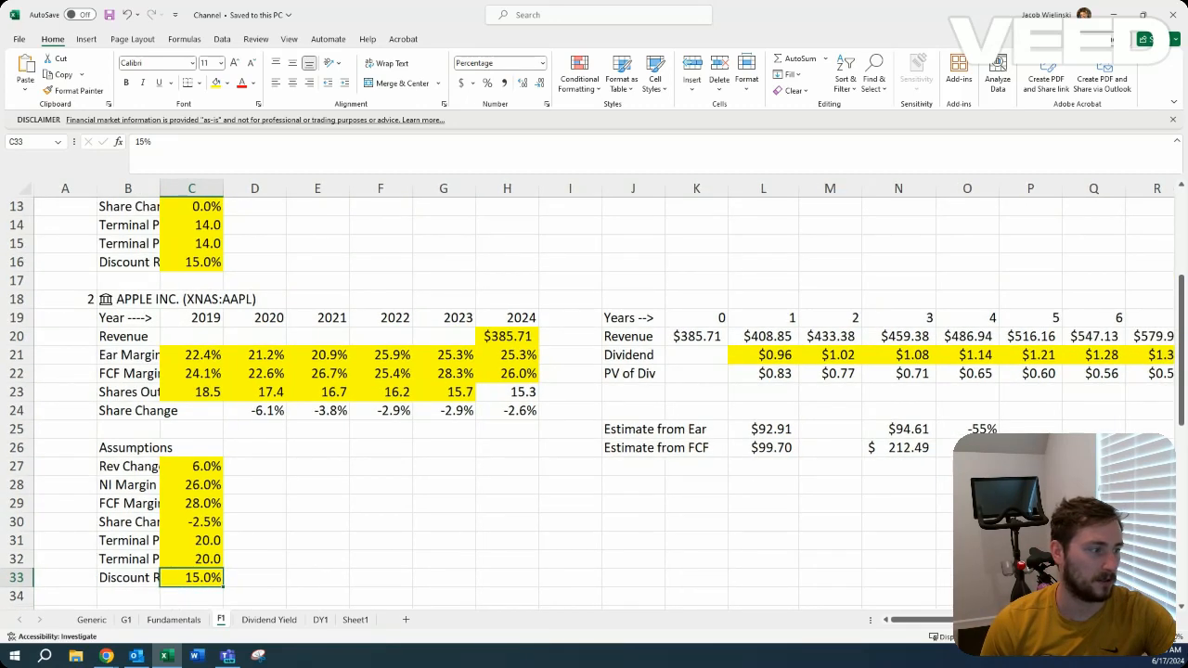
pyautogui.scroll(-1, 594, 390)
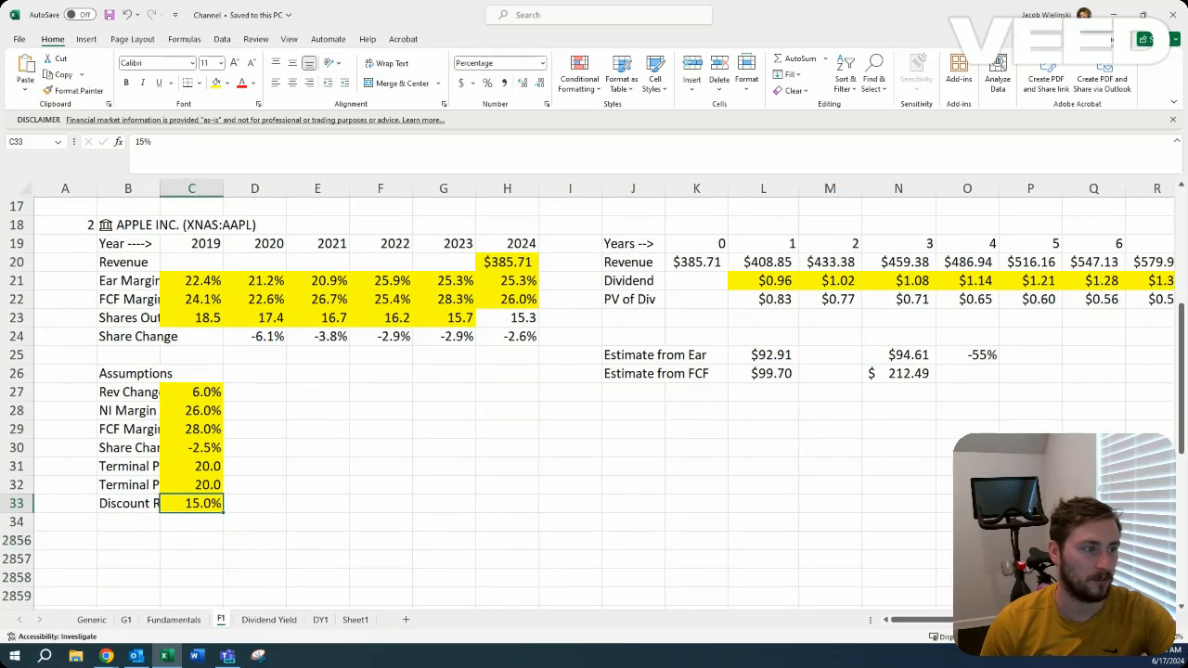
pyautogui.hscroll(1, 863, 371)
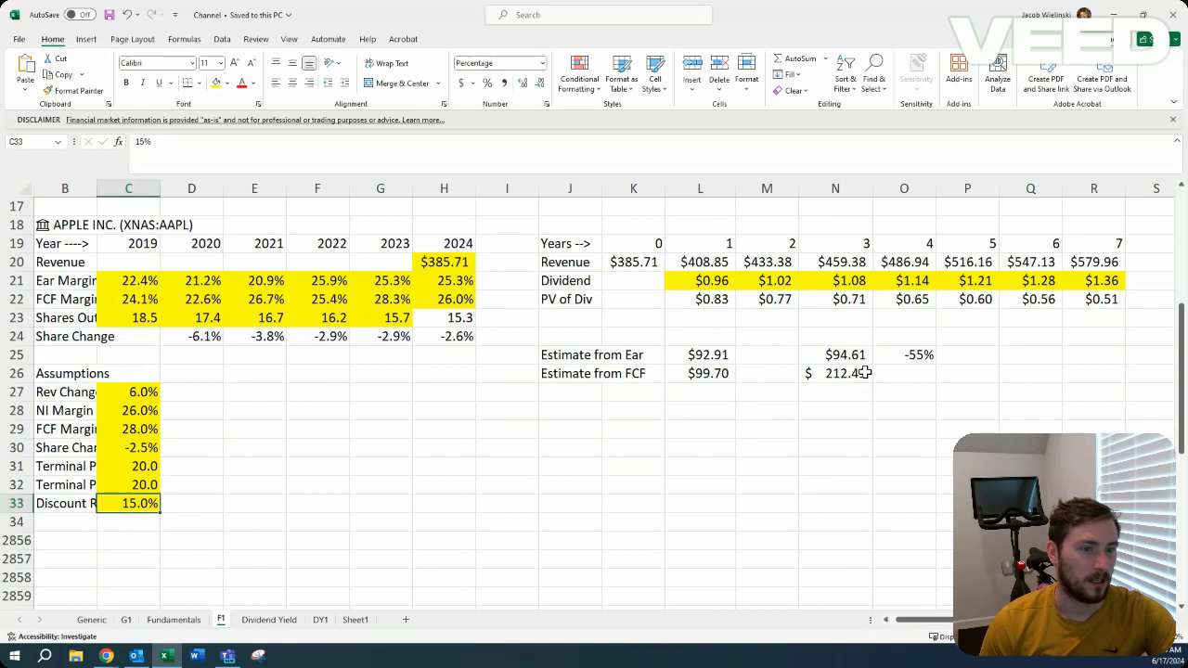
pyautogui.click(641, 249)
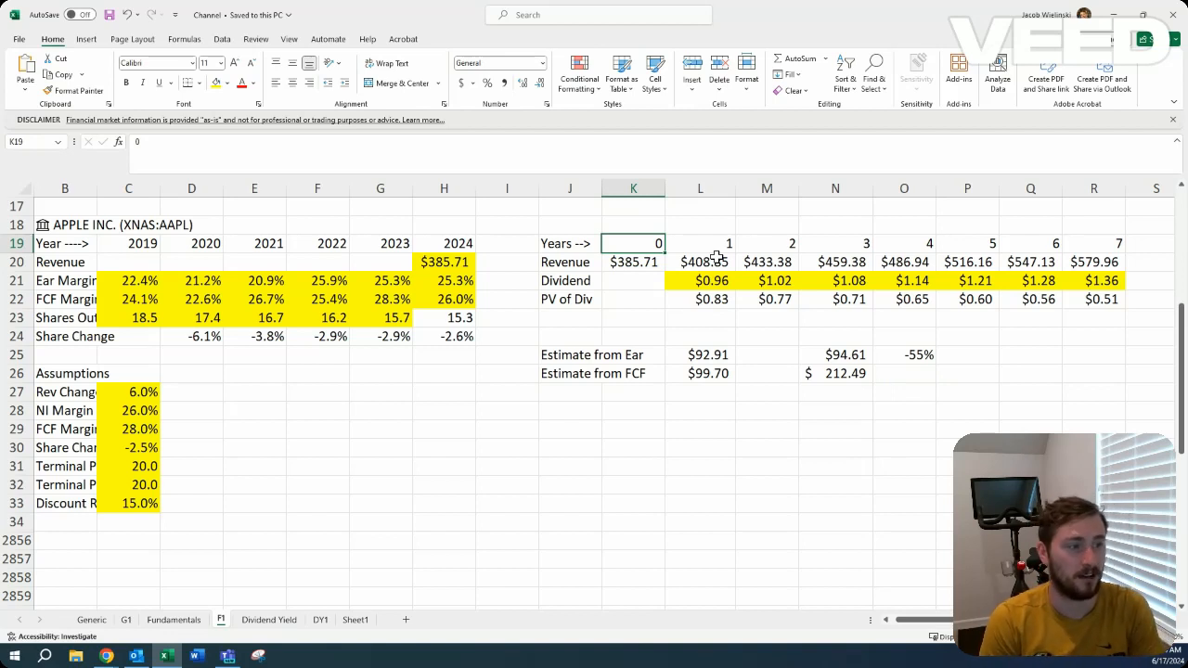
pyautogui.press('Down')
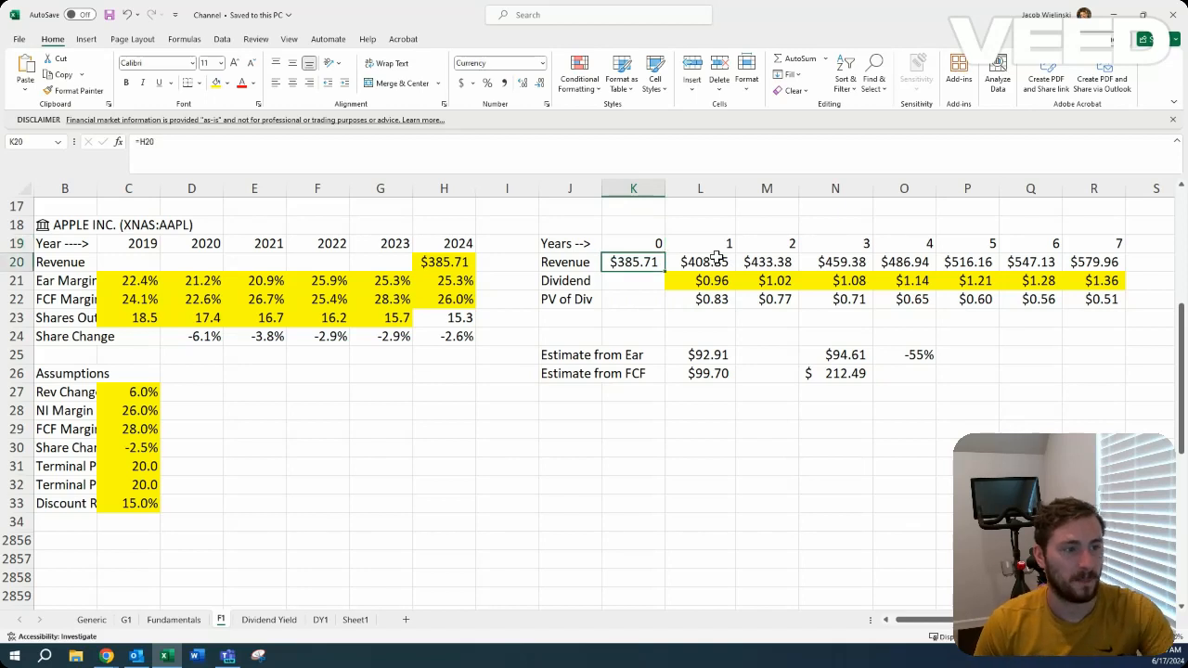
pyautogui.write('=H20')
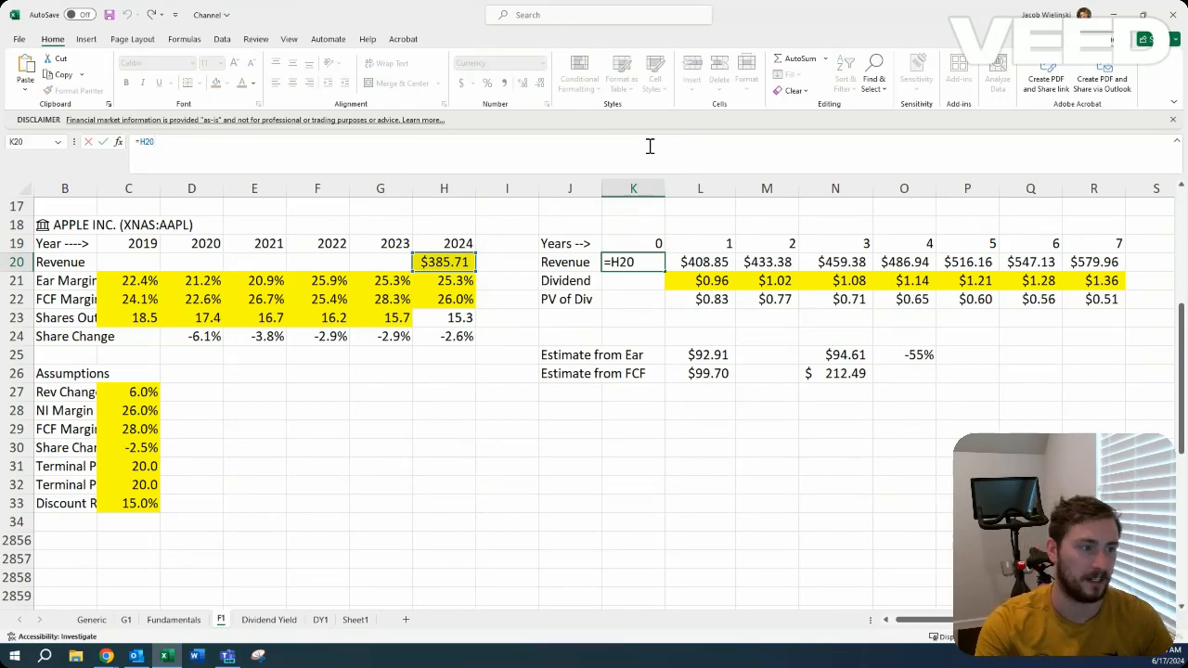
pyautogui.press('Tab')
pyautogui.press('F2')
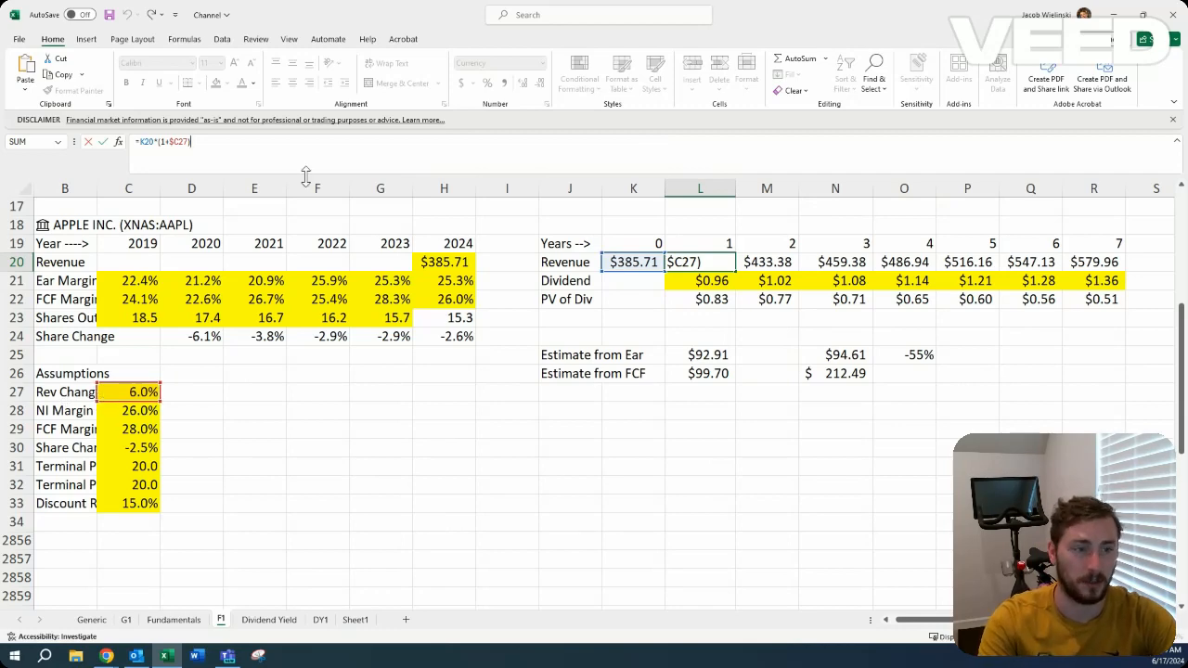
# Check the cell references in the projected revenue formulas from year 2 through year 7.
pyautogui.press('Tab')
pyautogui.press('F2')
pyautogui.press('Tab')
pyautogui.press('F2')
pyautogui.press('Tab')
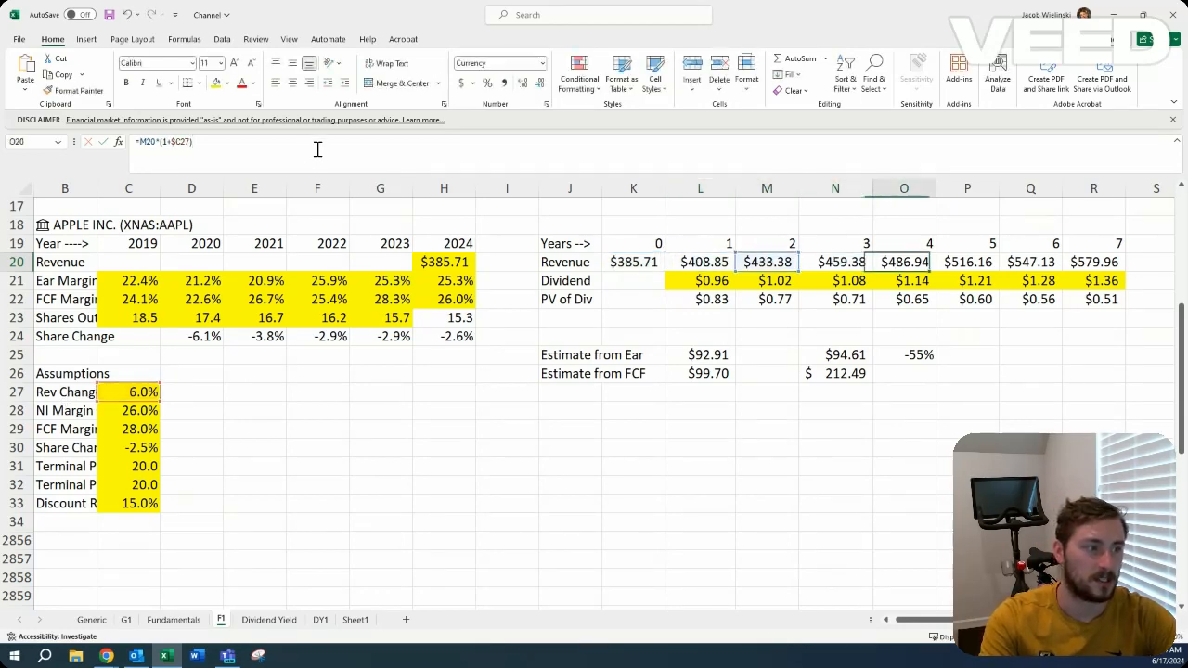
pyautogui.press('F2')
pyautogui.press('Tab')
pyautogui.press('F2')
pyautogui.press('Tab')
pyautogui.press('F2')
pyautogui.press('Tab')
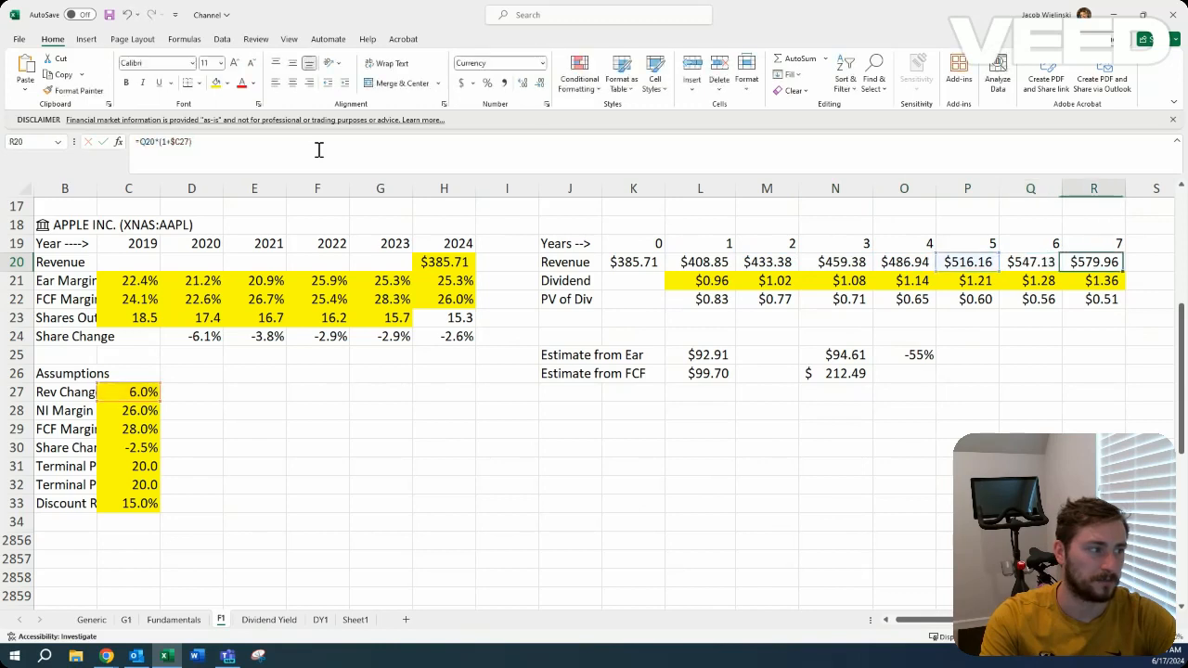
pyautogui.press('F2')
pyautogui.press('Return')
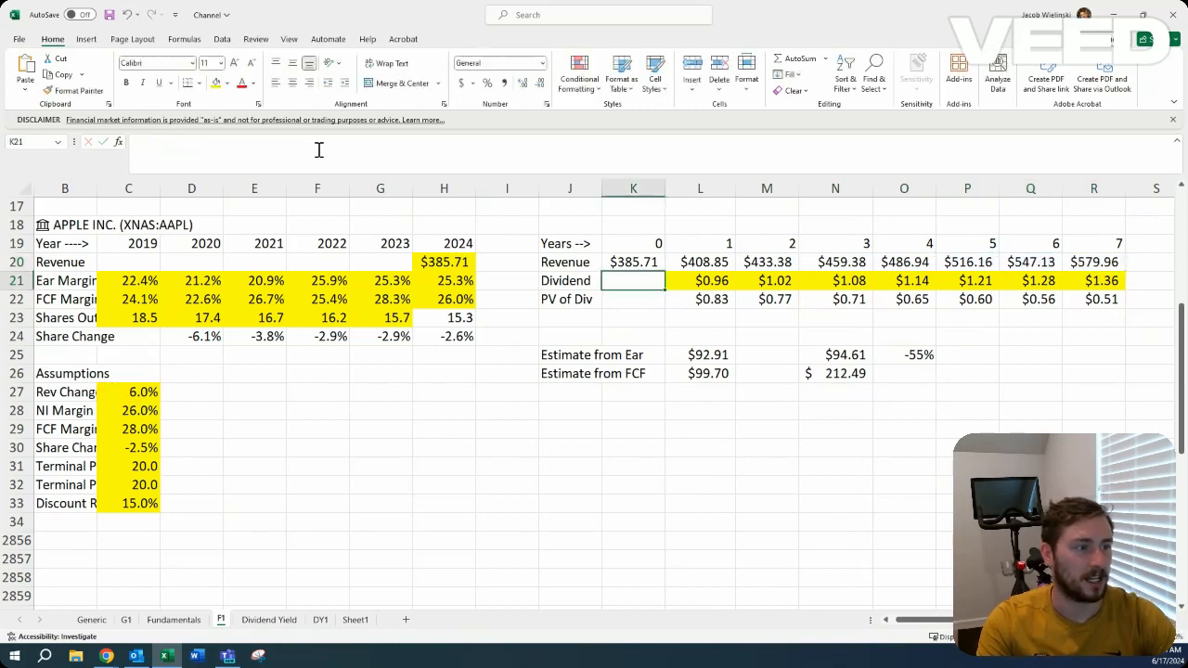
# Compare the year 1 dividend input with the year 2 dividend growth formula.
pyautogui.press('Tab')
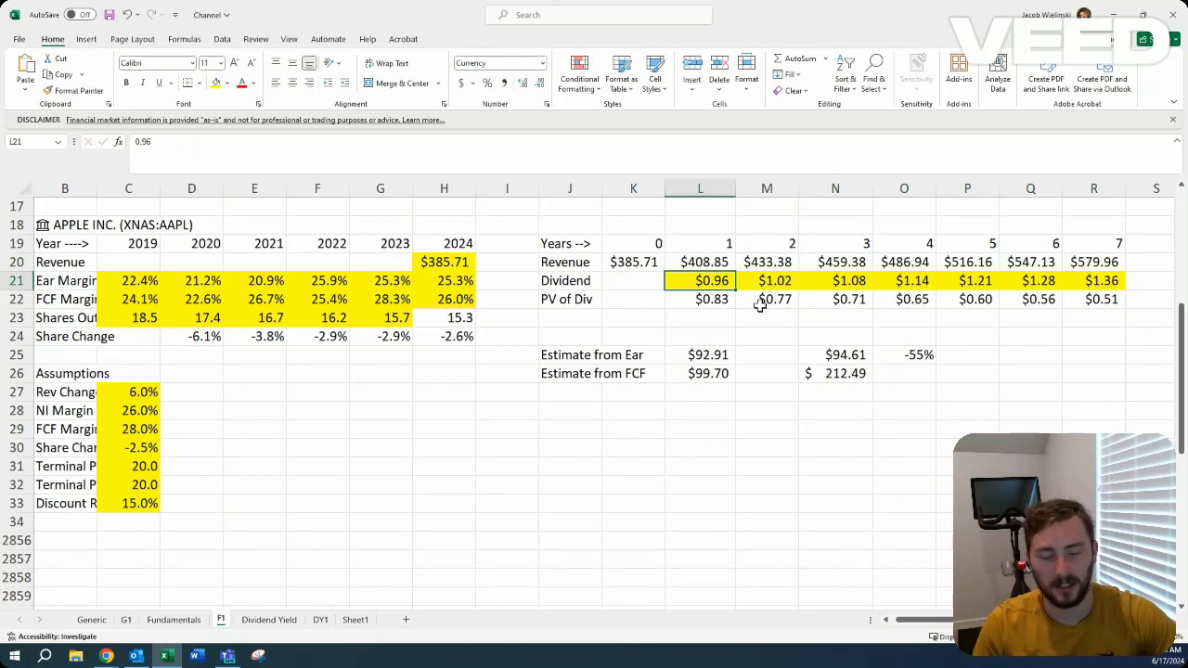
pyautogui.press('Tab')
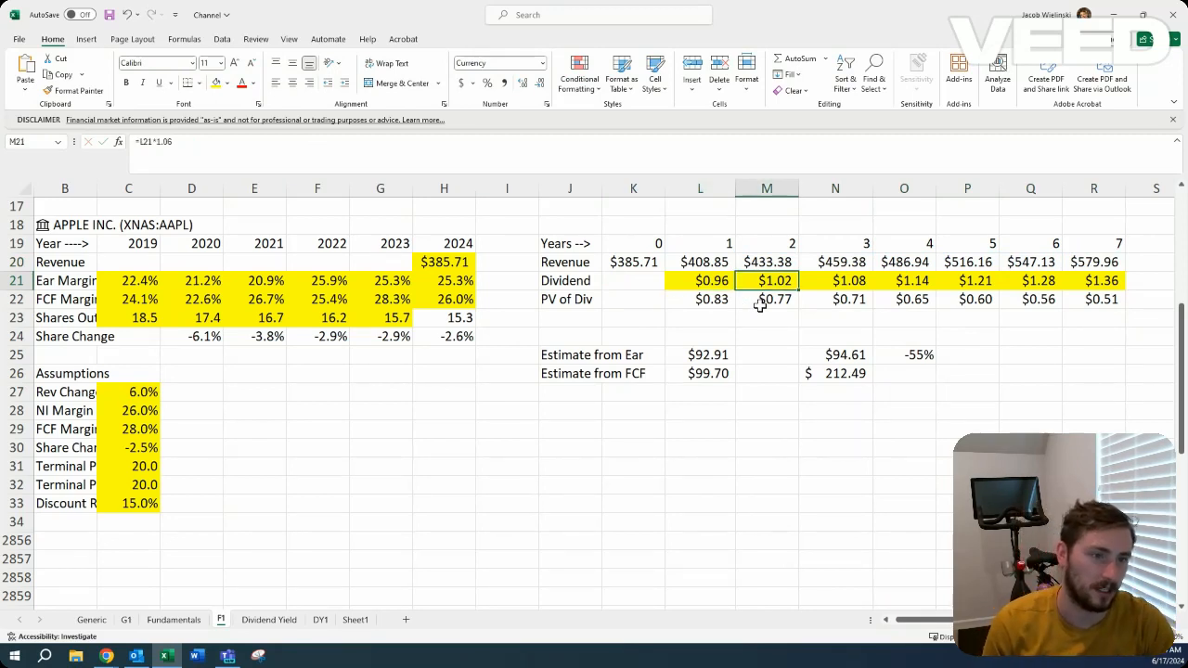
pyautogui.hotkey('shift', 'Tab')
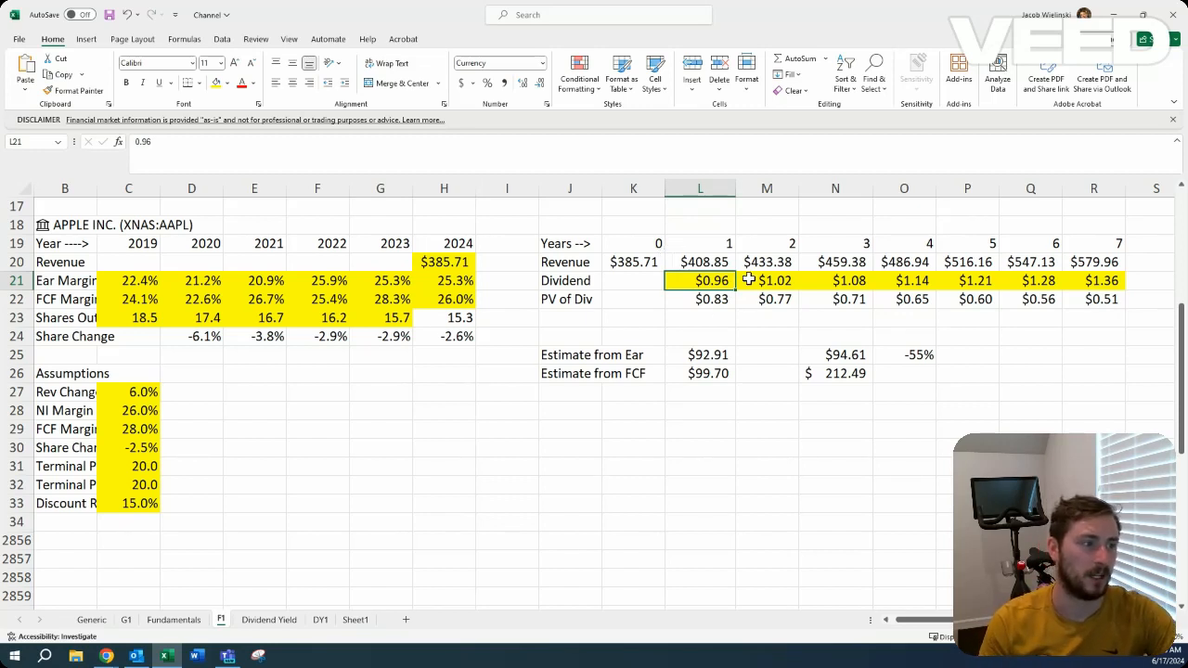
# Examine how the 2024 shares outstanding and 2024 revenue cells are sourced.
pyautogui.click(470, 264)
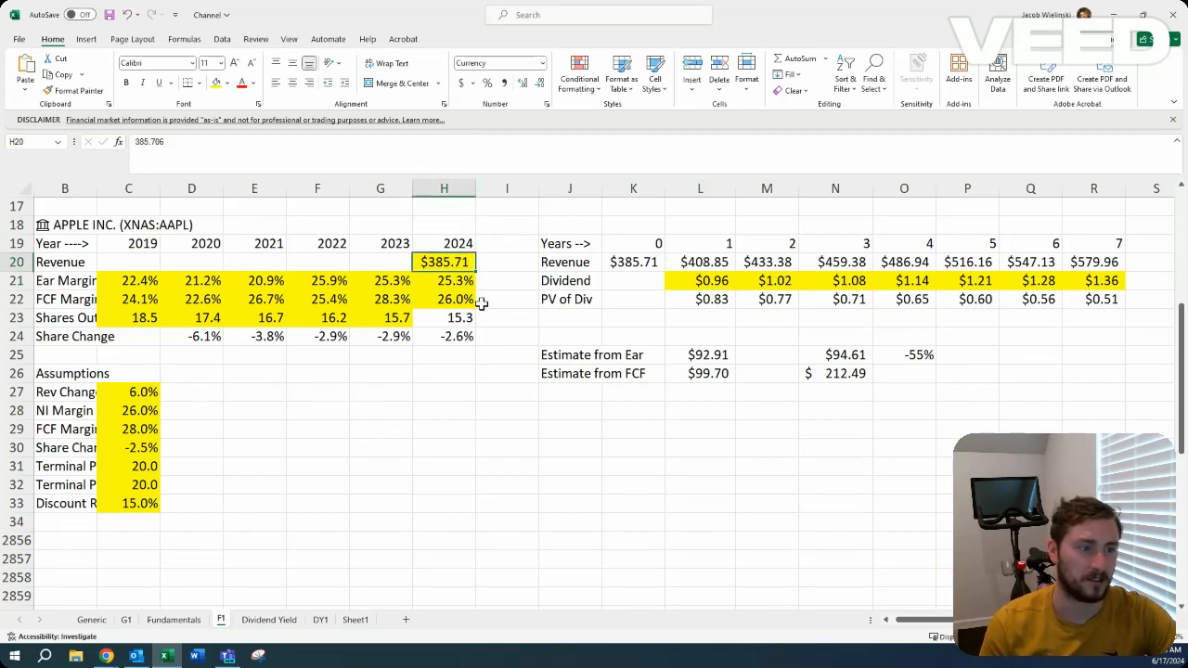
pyautogui.click(459, 318)
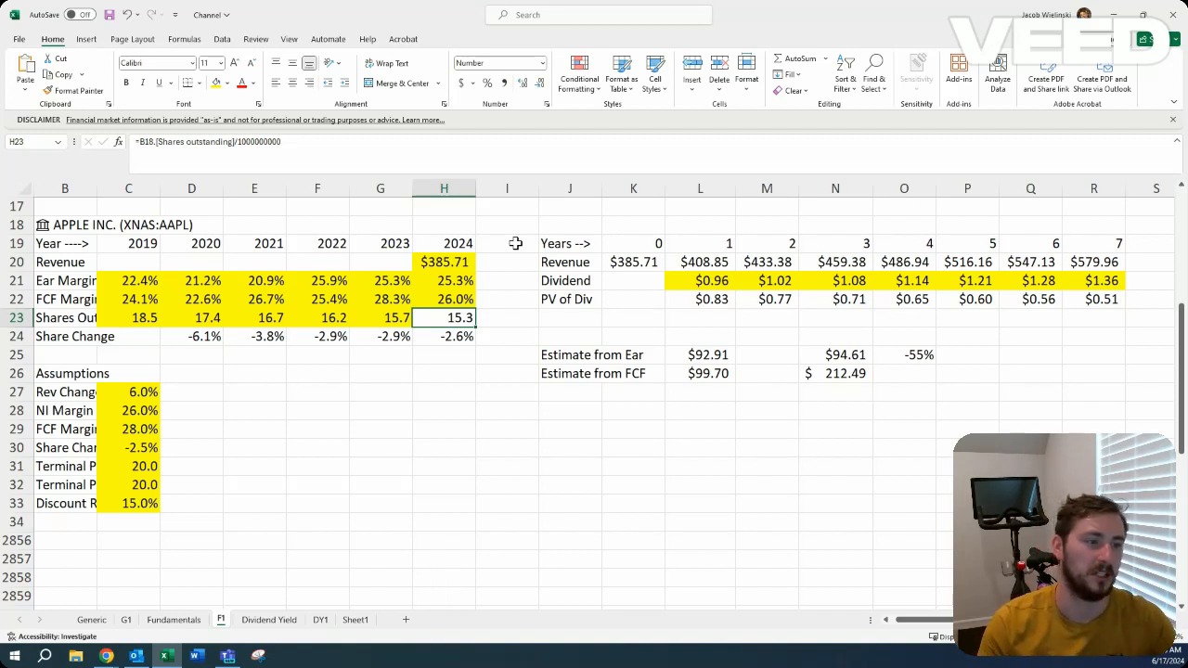
pyautogui.press('Up')
pyautogui.press('Up')
pyautogui.press('Up')
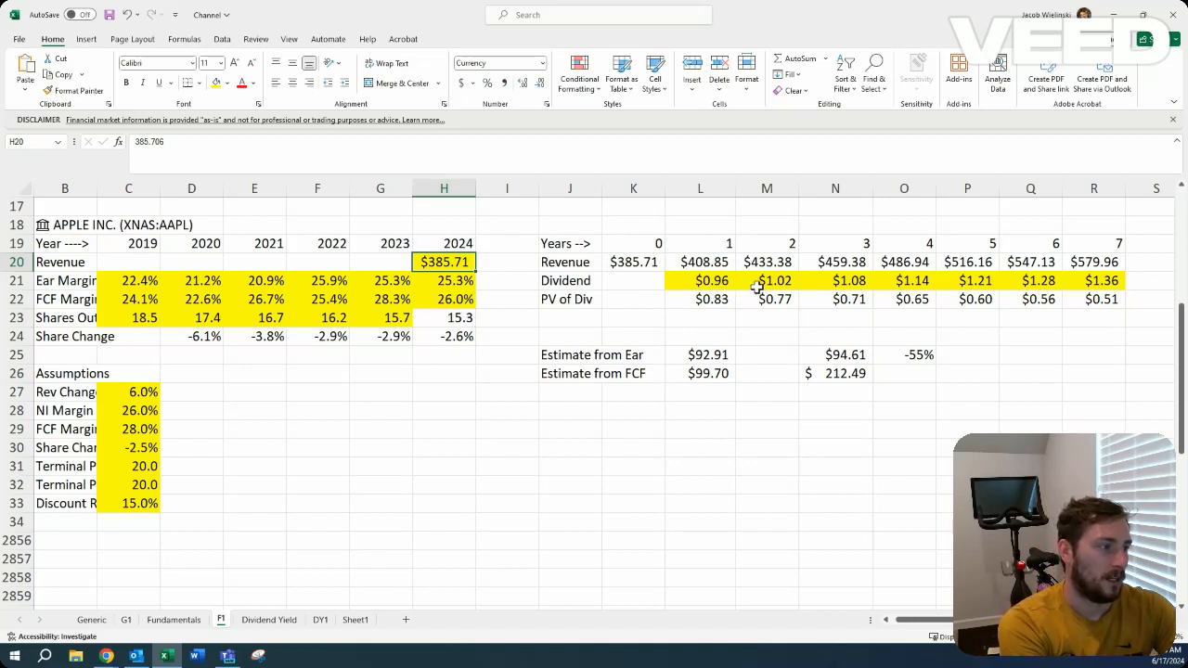
# Inspect the references in the present value of dividend formulas for years 1 through 5.
pyautogui.click(715, 300)
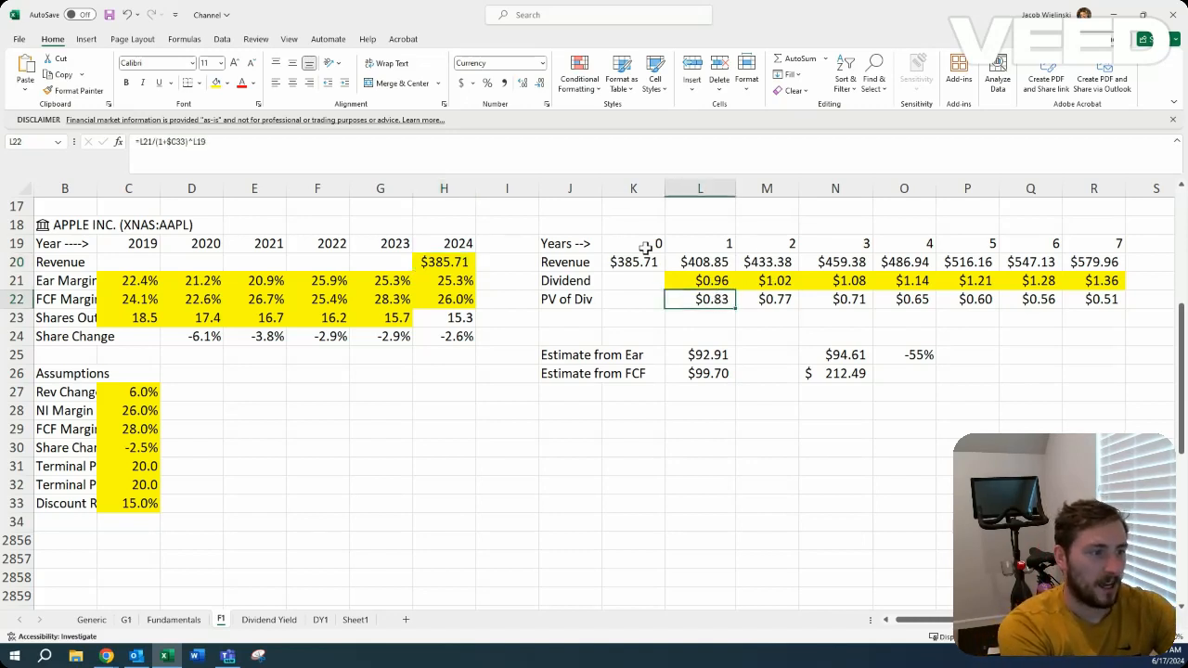
pyautogui.click(698, 150)
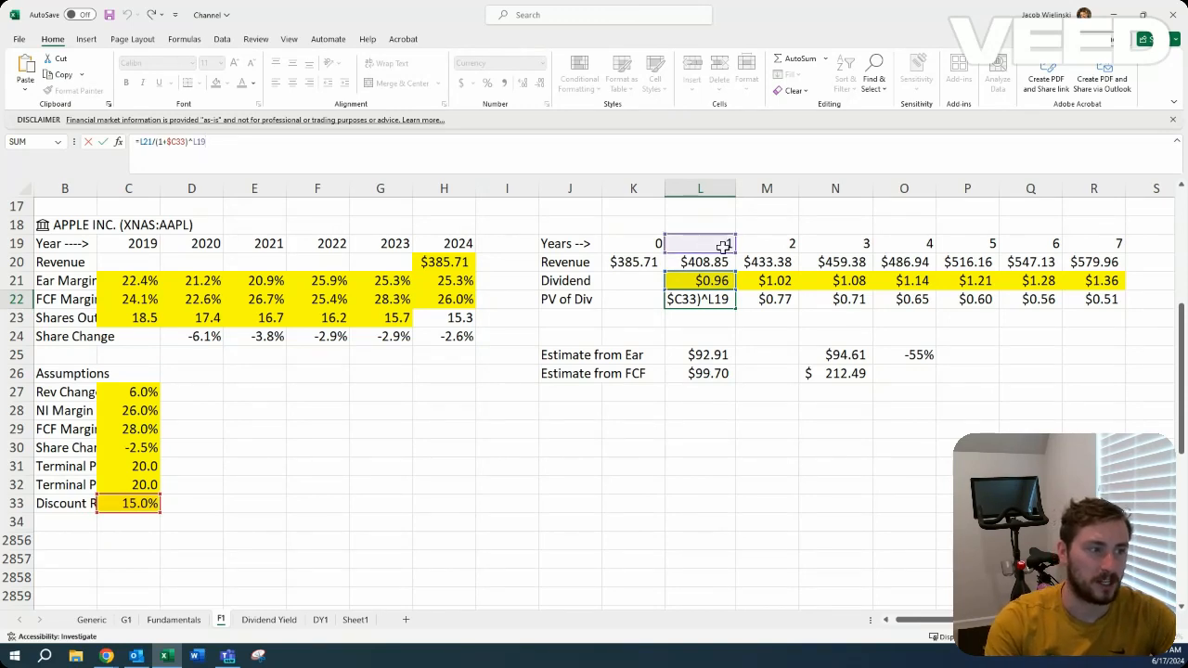
pyautogui.press('Tab')
pyautogui.click(708, 155)
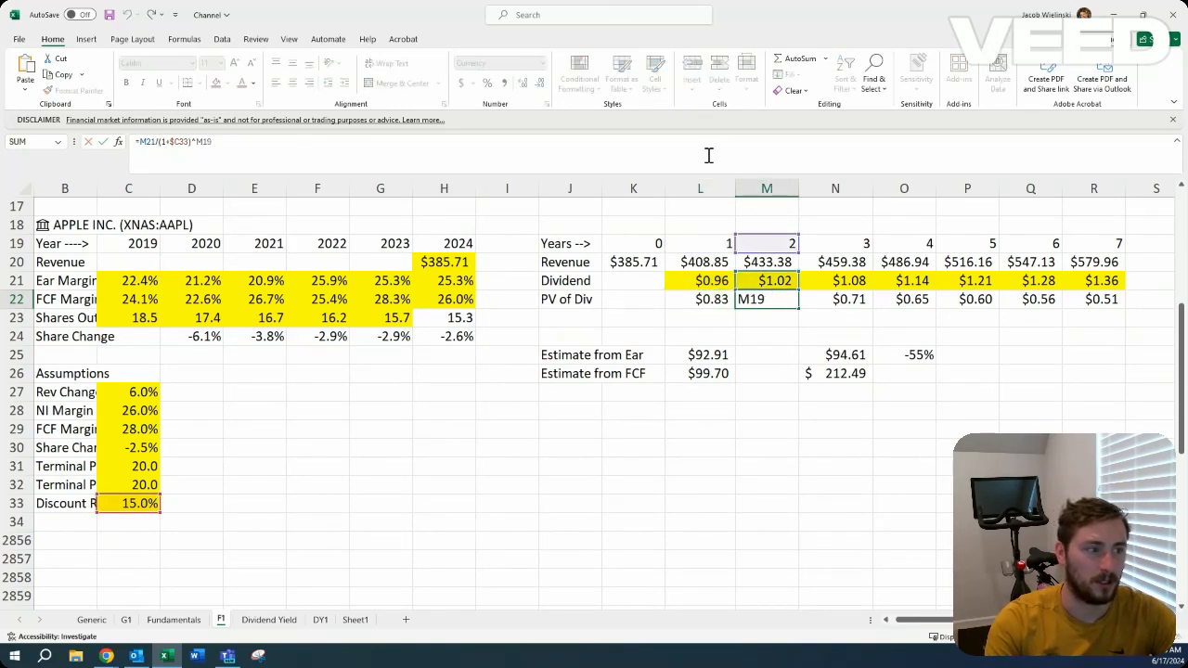
pyautogui.press('Tab')
pyautogui.click(708, 155)
pyautogui.press('Tab')
pyautogui.click(708, 155)
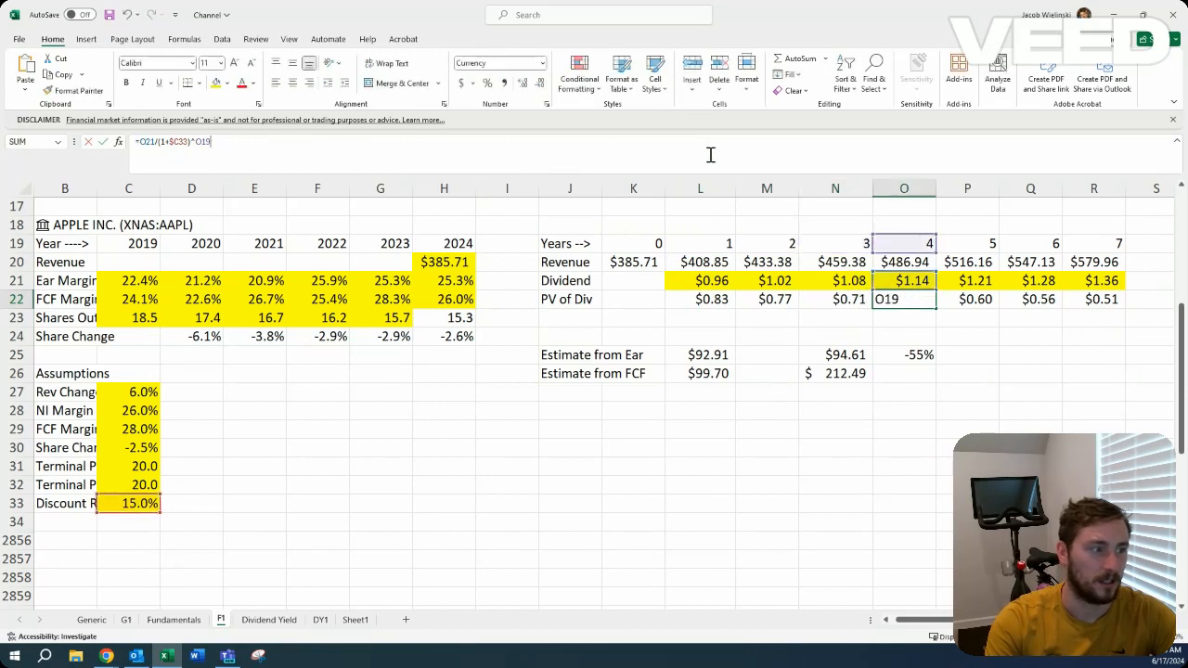
pyautogui.press('Tab')
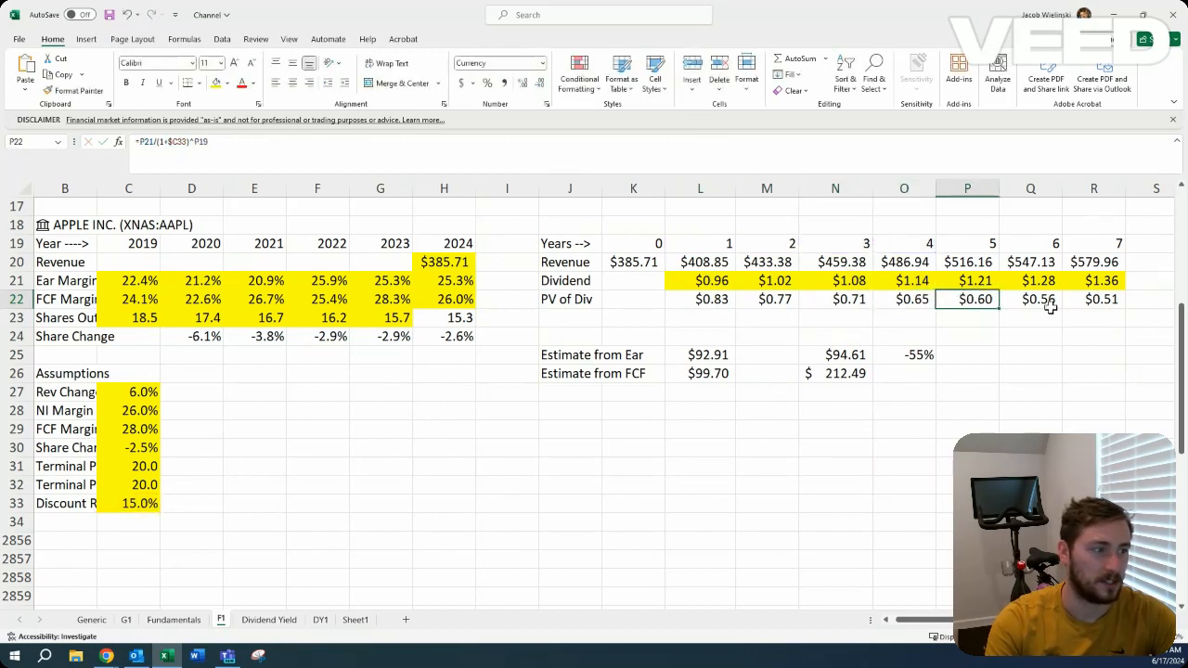
# Recheck the year 1 present value of dividend formula and the year 2 dividend formula.
pyautogui.click(721, 300)
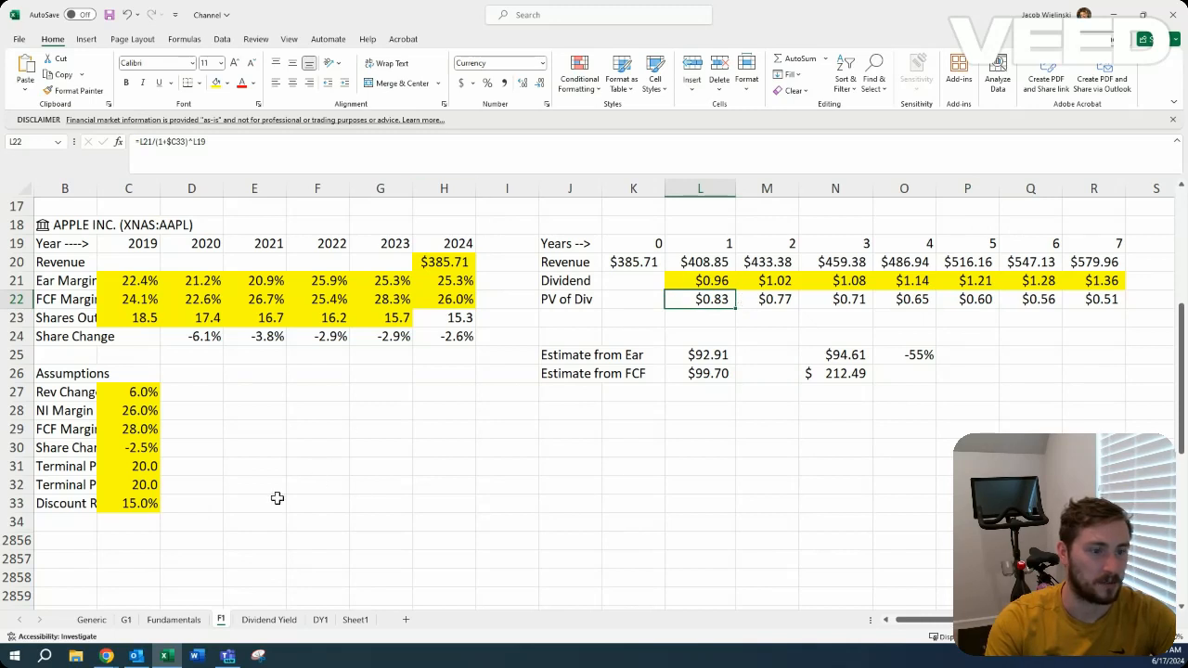
pyautogui.click(765, 284)
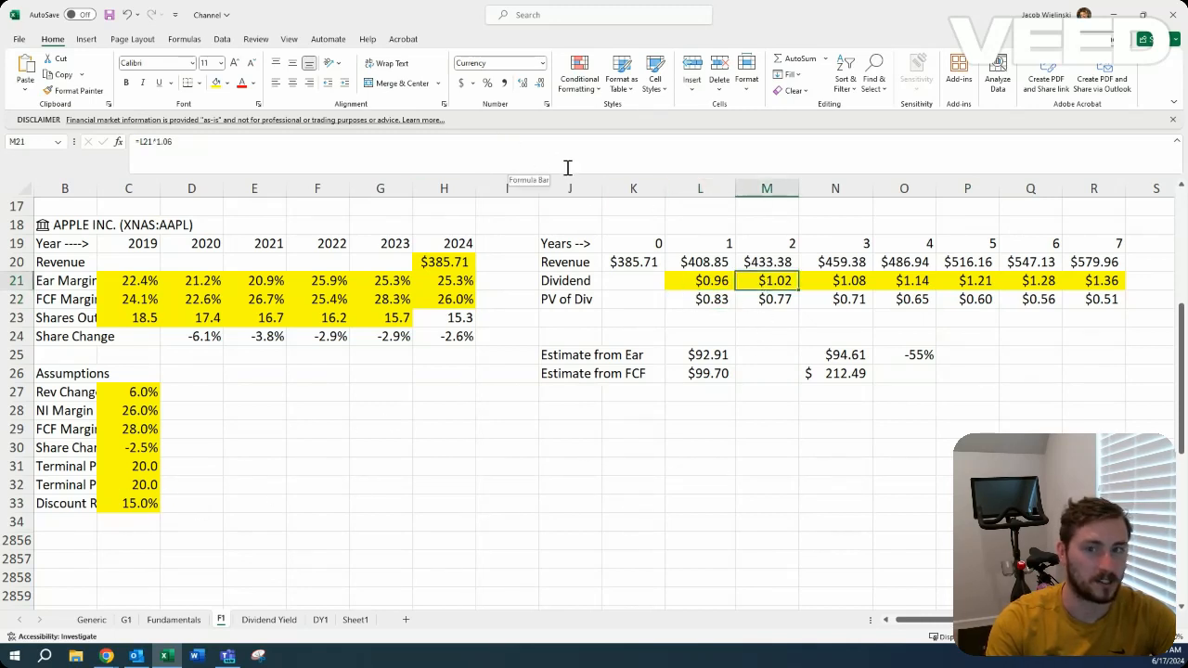
# Inspect the year 1 present value of dividend formula and the cell references in the earnings-based estimate formula.
pyautogui.click(709, 300)
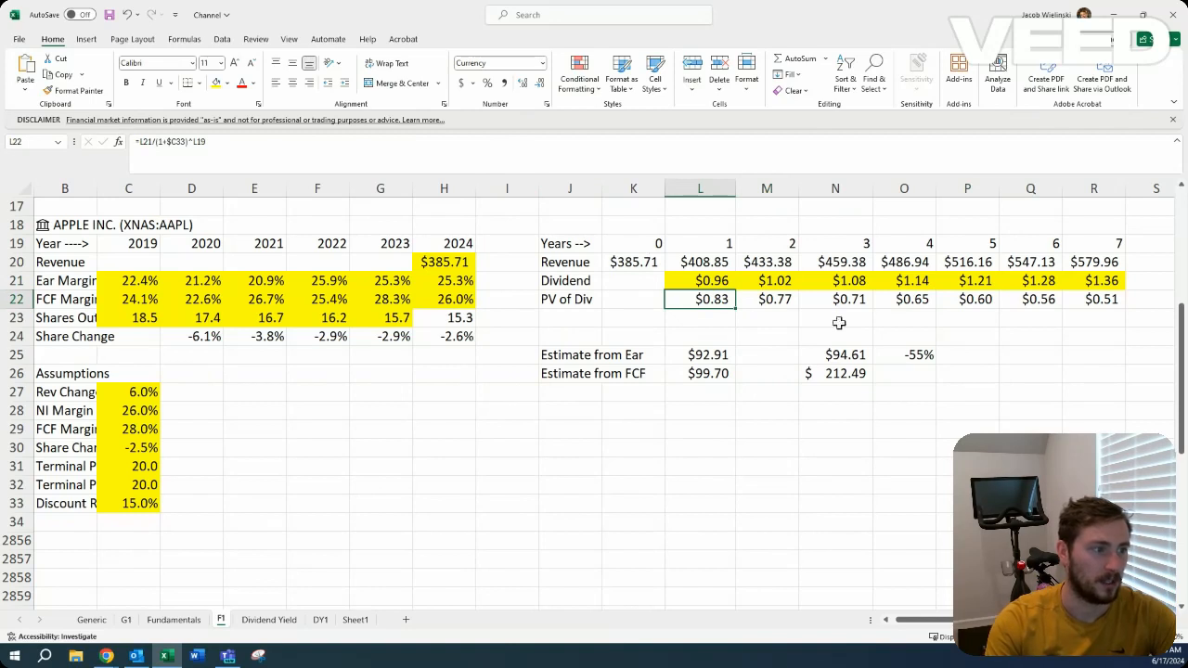
pyautogui.doubleClick(721, 350)
pyautogui.click(751, 428)
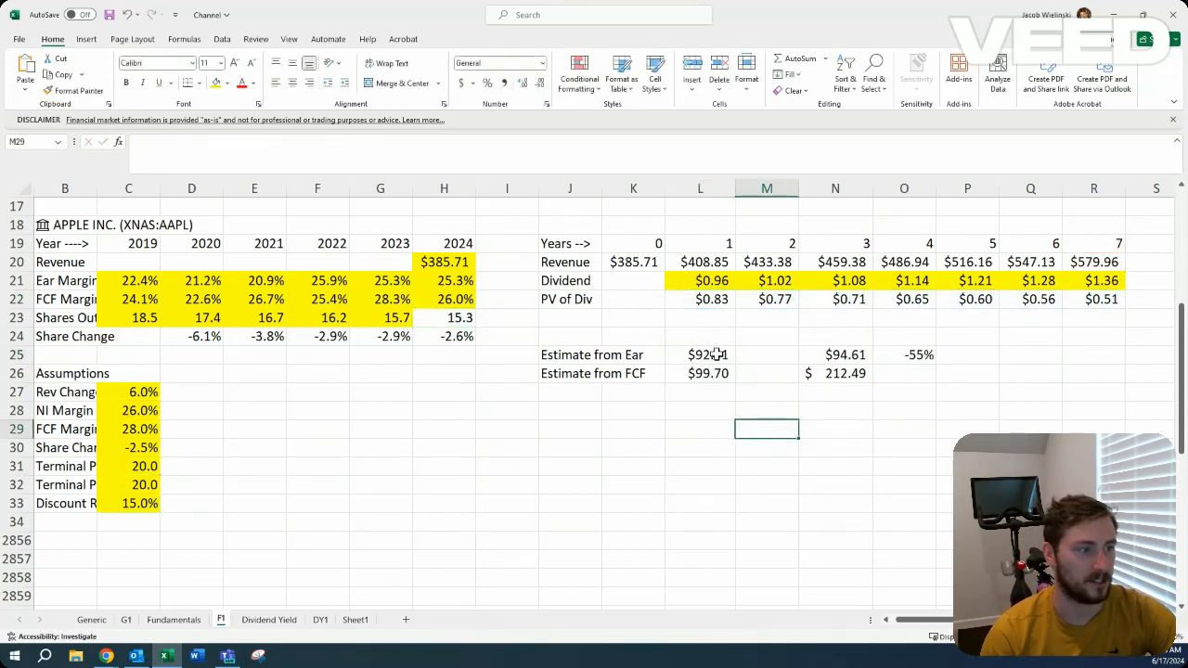
pyautogui.click(716, 354)
pyautogui.click(554, 151)
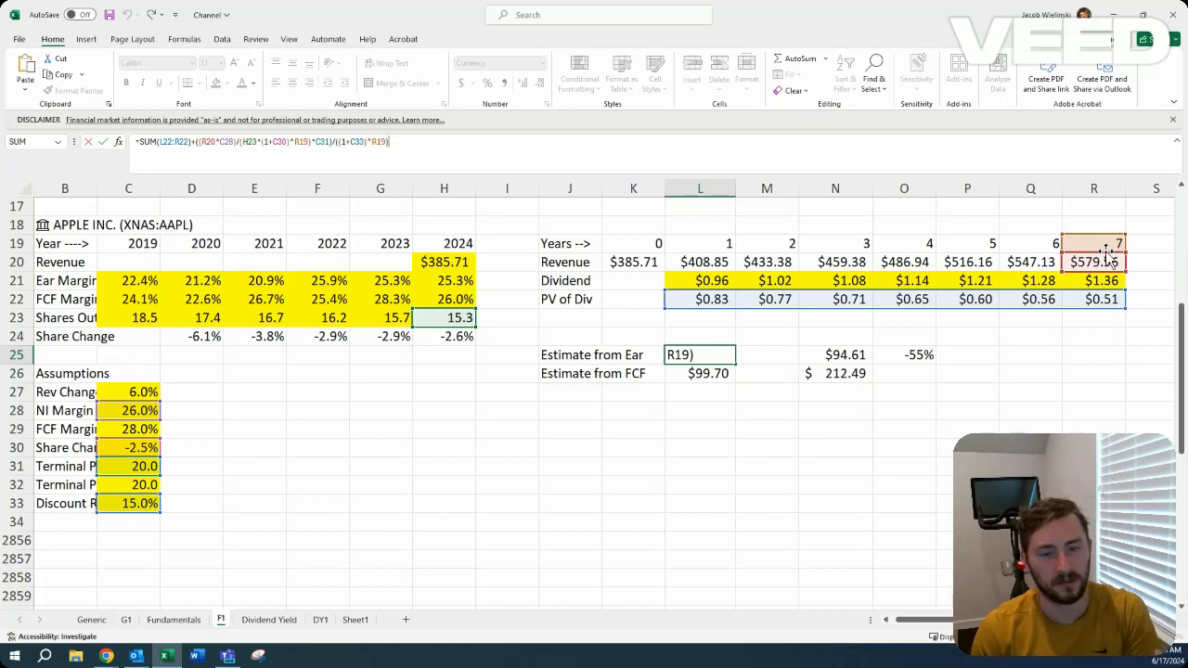
pyautogui.press('Return')
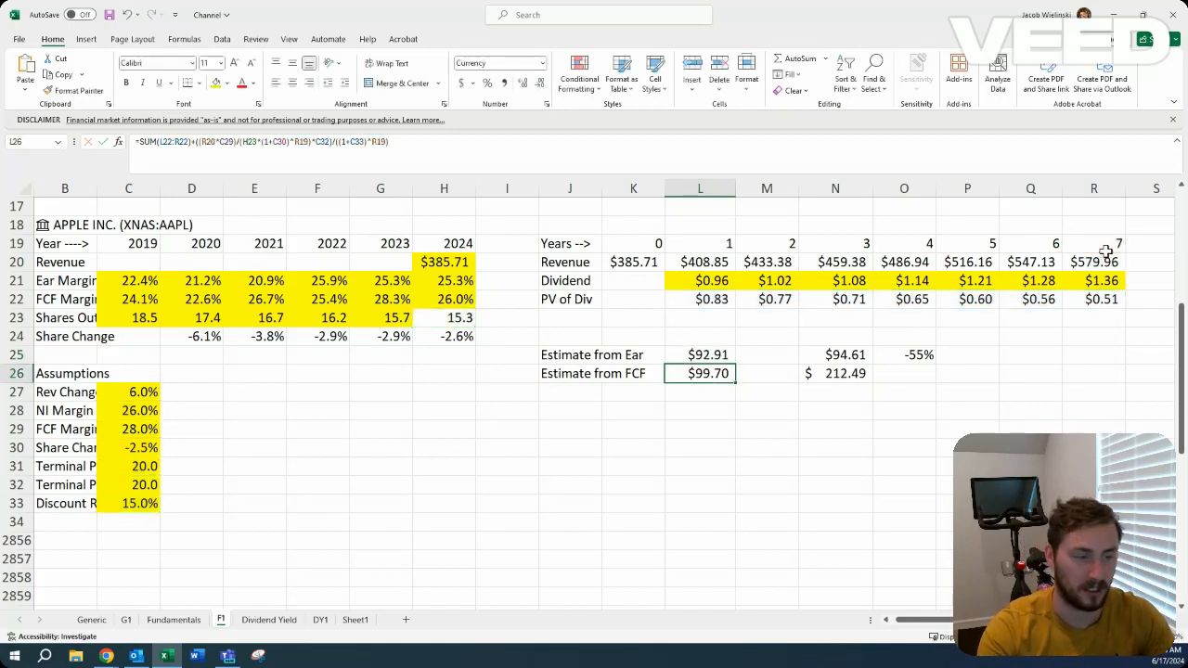
# Compare the free cash flow and earnings estimate formulas, and select the present values of dividends for years 1 through 7.
pyautogui.press('F2')
pyautogui.click(703, 354)
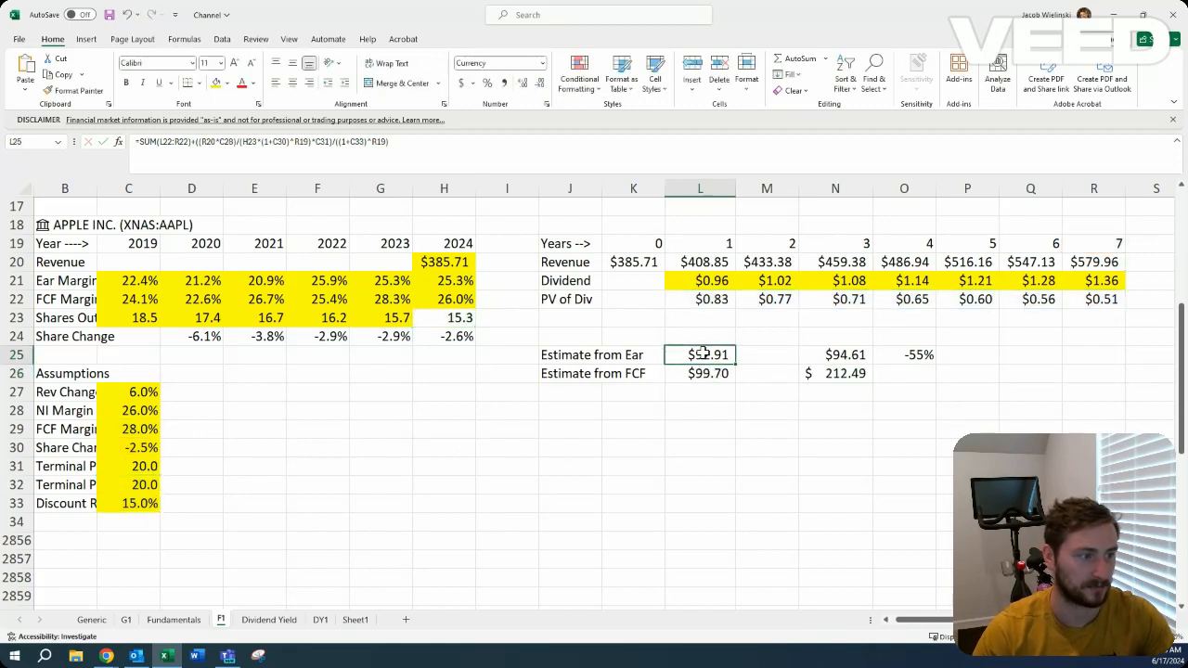
pyautogui.press('F2')
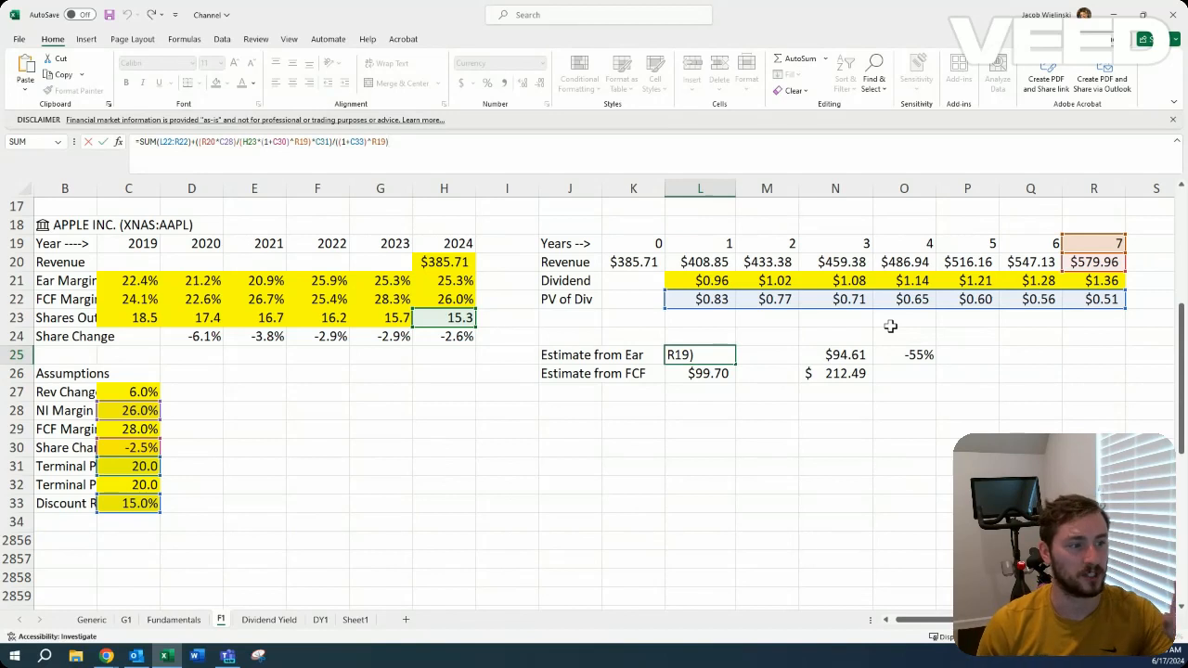
pyautogui.click(716, 299)
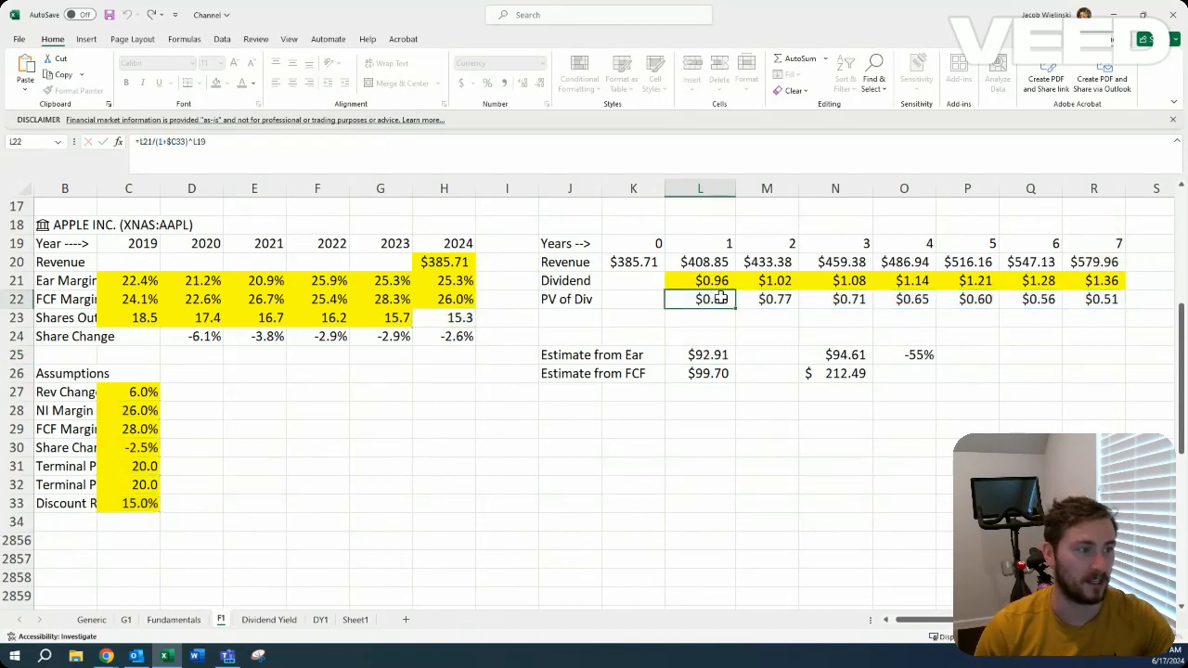
pyautogui.hotkey('ctrl', 'shift', 'Right')
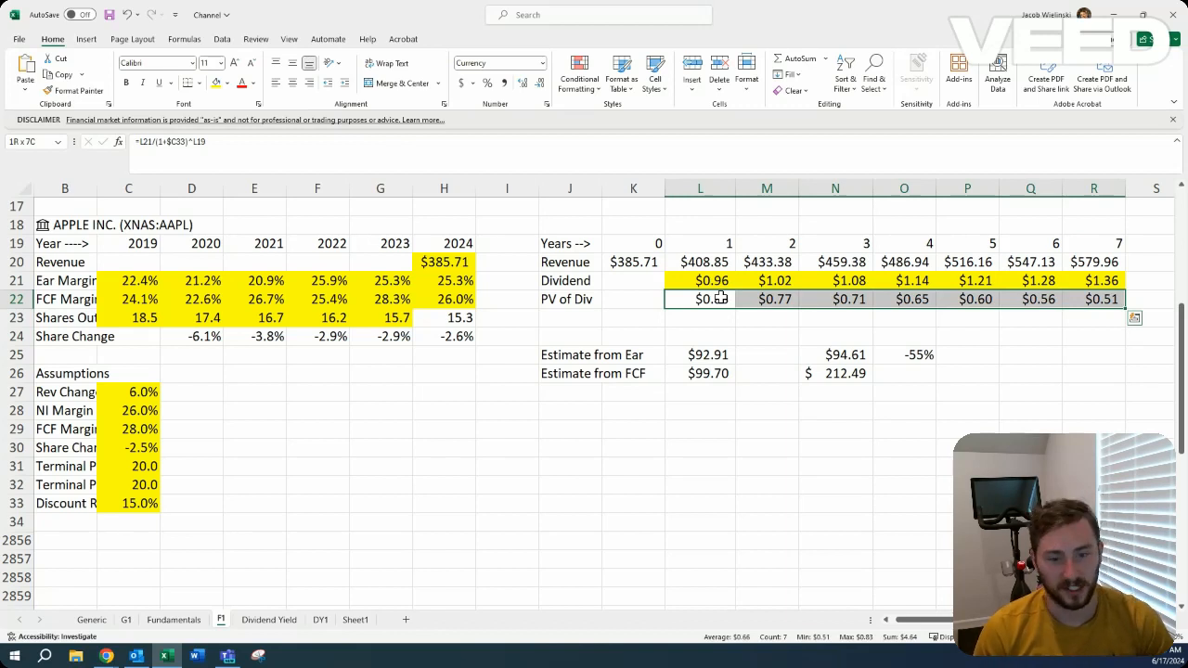
# Highlight the share count and terminal multiple C31 portions of the earnings estimate formula to examine them.
pyautogui.click(720, 351)
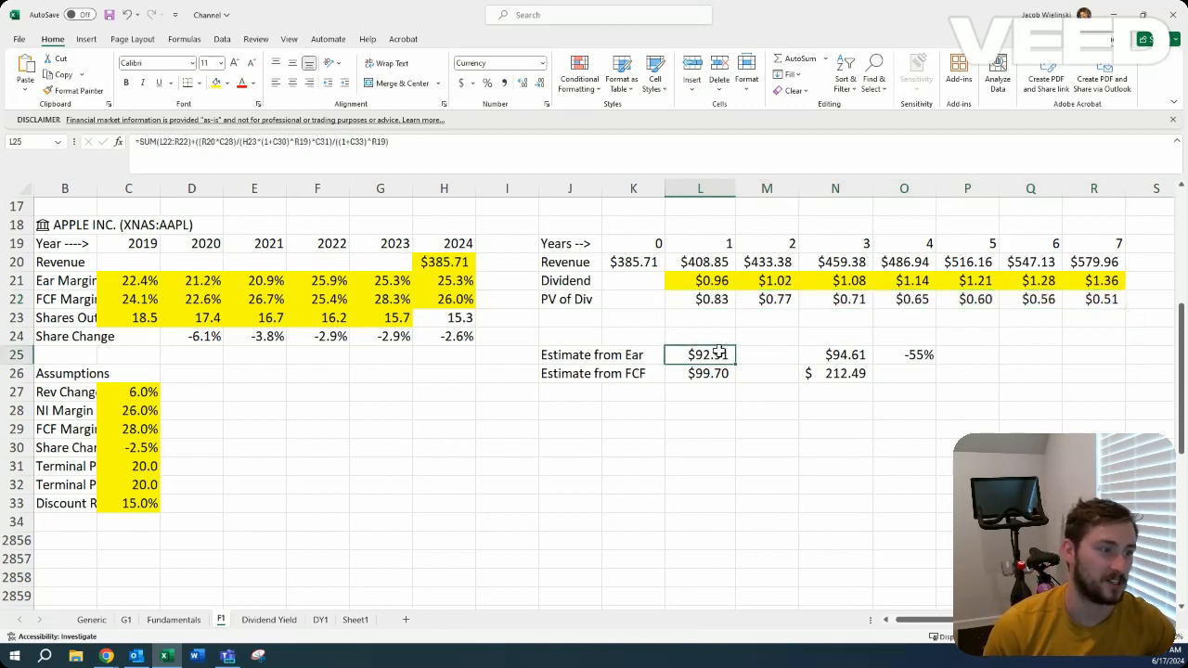
pyautogui.click(715, 147)
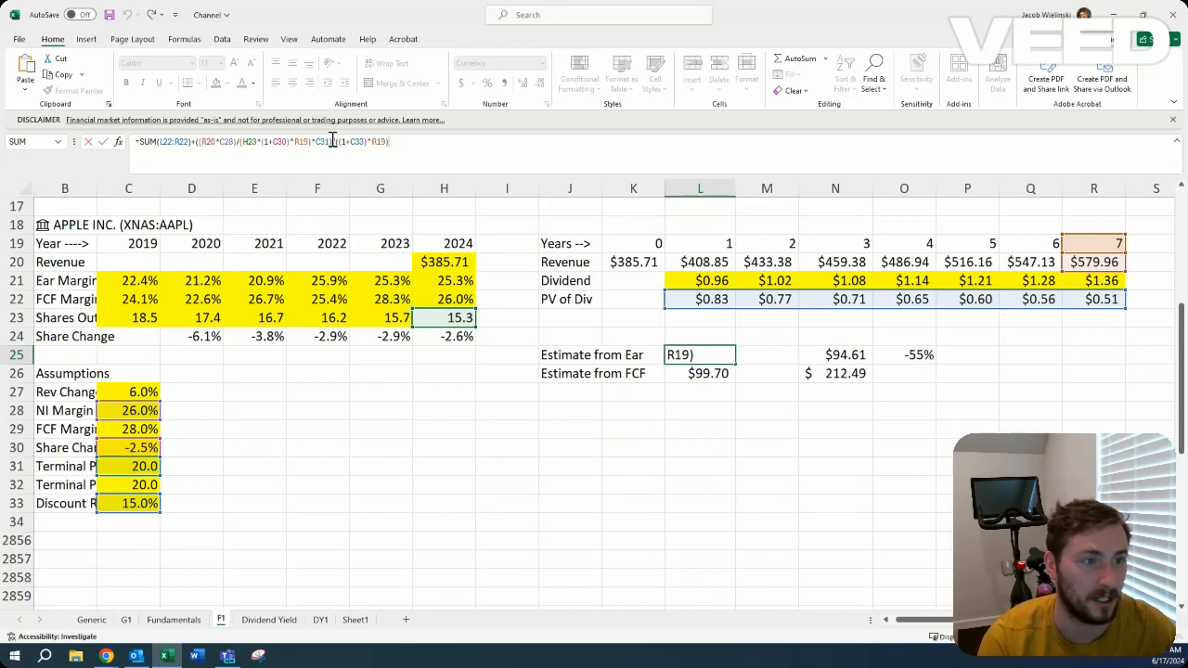
pyautogui.moveTo(333, 140); pyautogui.dragTo(245, 144)
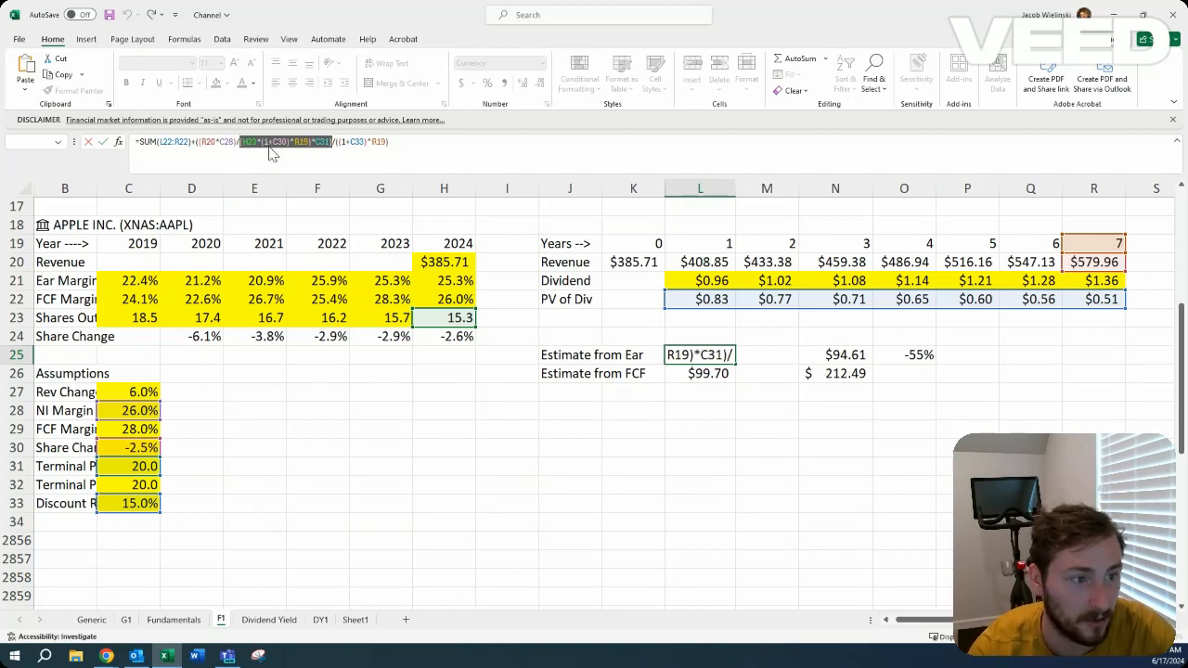
pyautogui.press('Return')
pyautogui.press('Return')
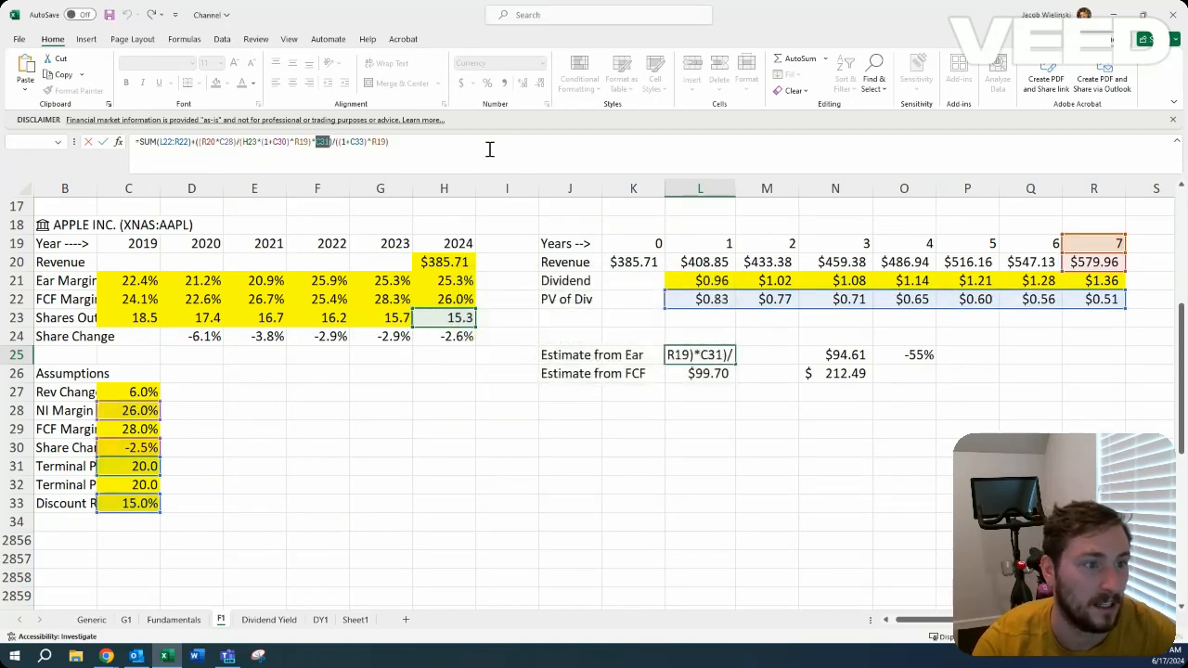
pyautogui.click(340, 144)
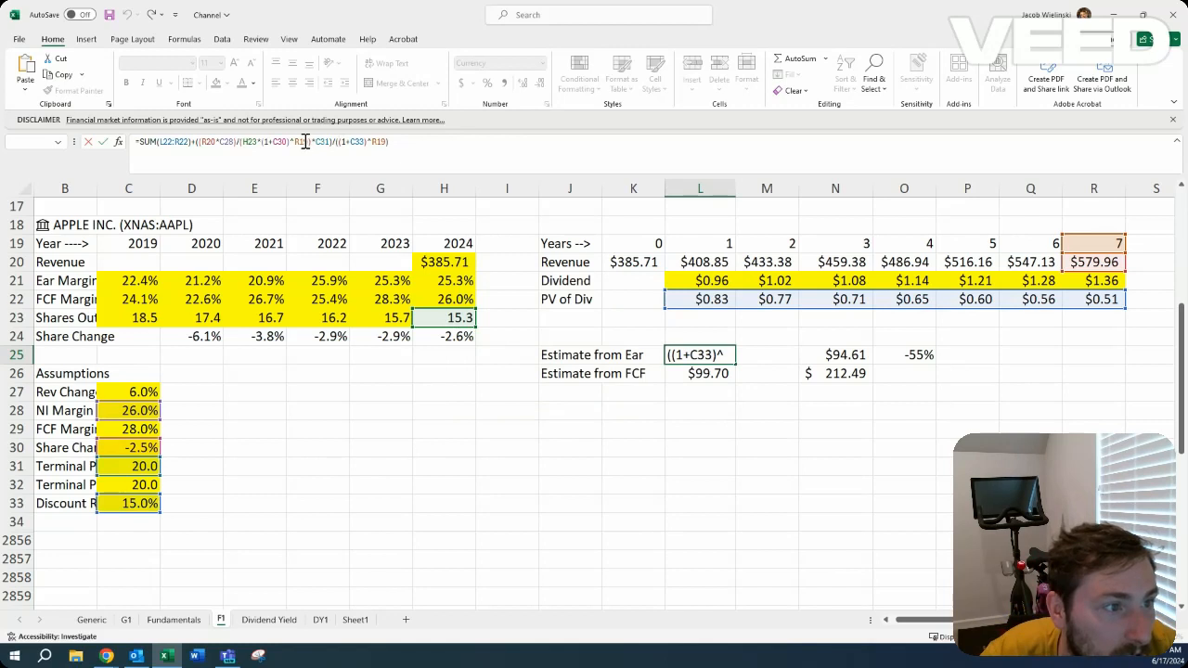
# Evaluate the H23*(1+C30)^R19)*C31 portion of the earnings estimate formula in place, and restore its references.
pyautogui.moveTo(329, 144); pyautogui.dragTo(248, 145)
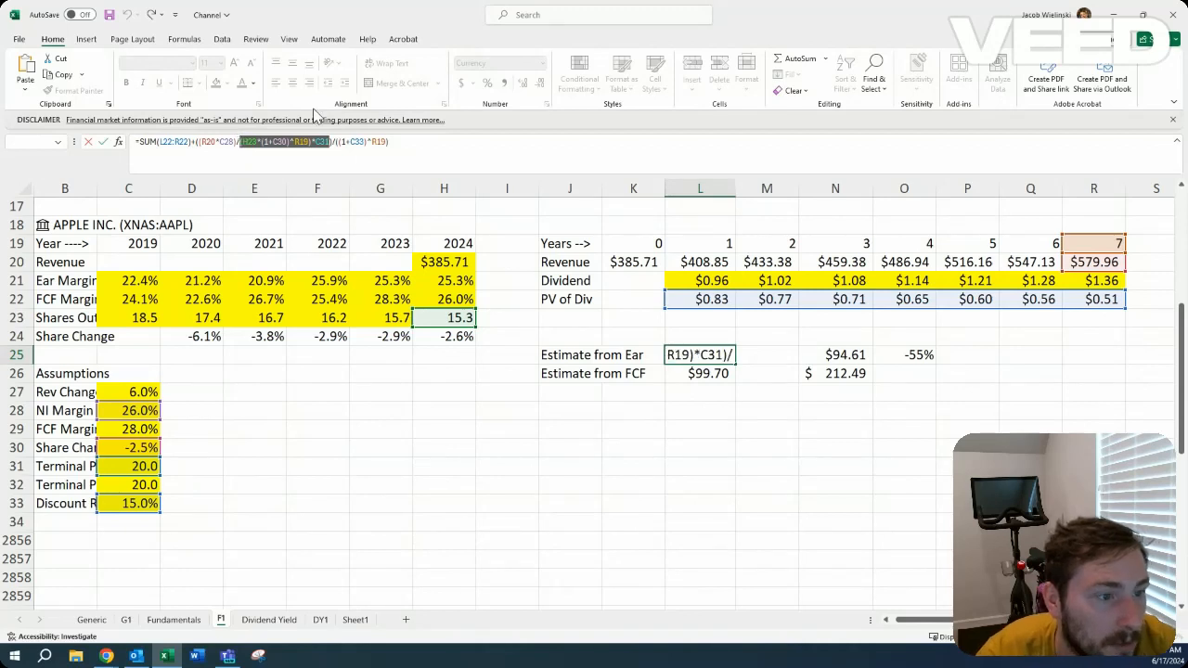
pyautogui.press('F9')
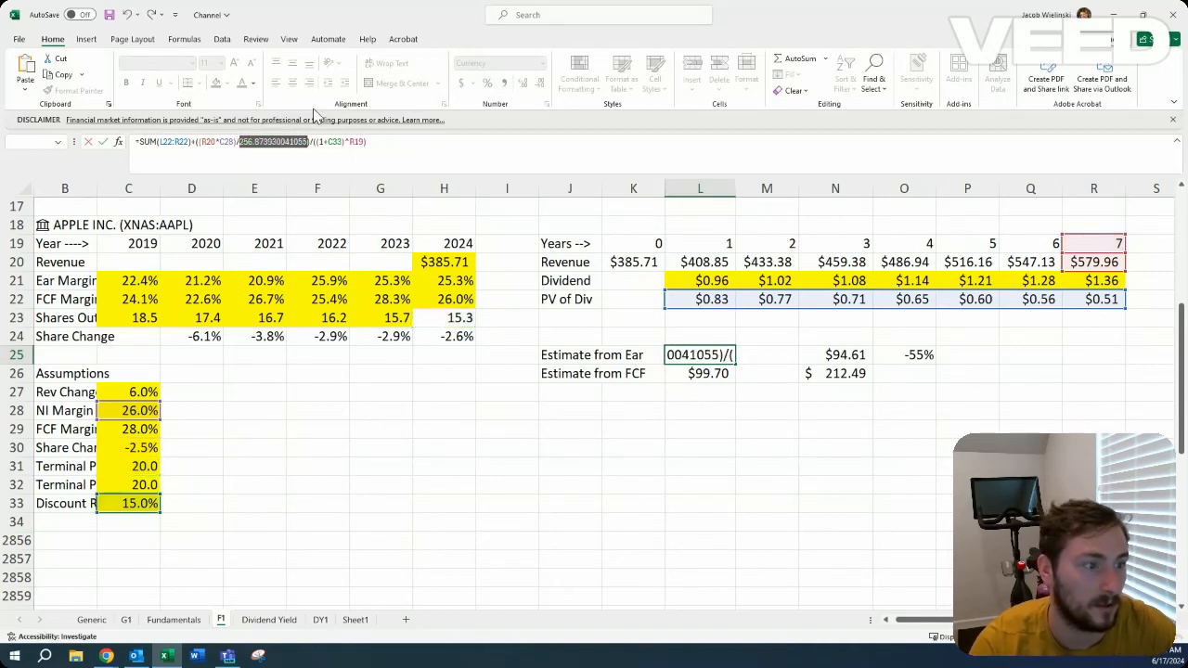
pyautogui.hotkey('ctrl', 'z')
# Evaluate only the projected share count portion, H23*(1+C30)^R19, in the earnings estimate formula and restore its references.
pyautogui.moveTo(311, 145); pyautogui.dragTo(240, 146)
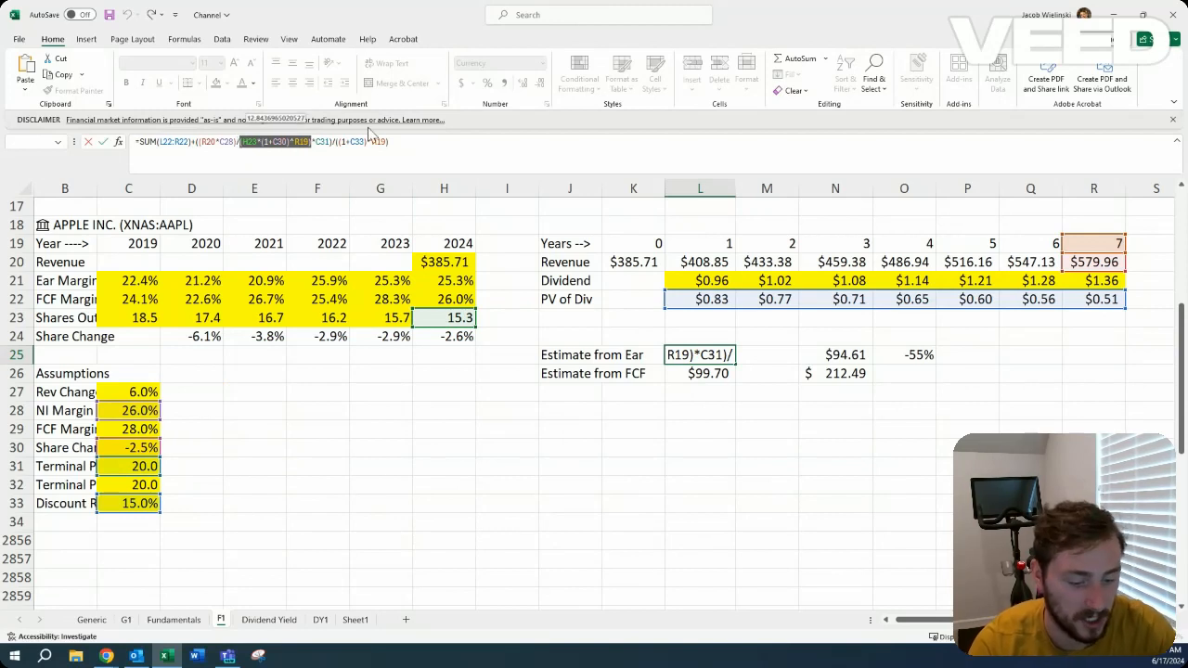
pyautogui.press('F9')
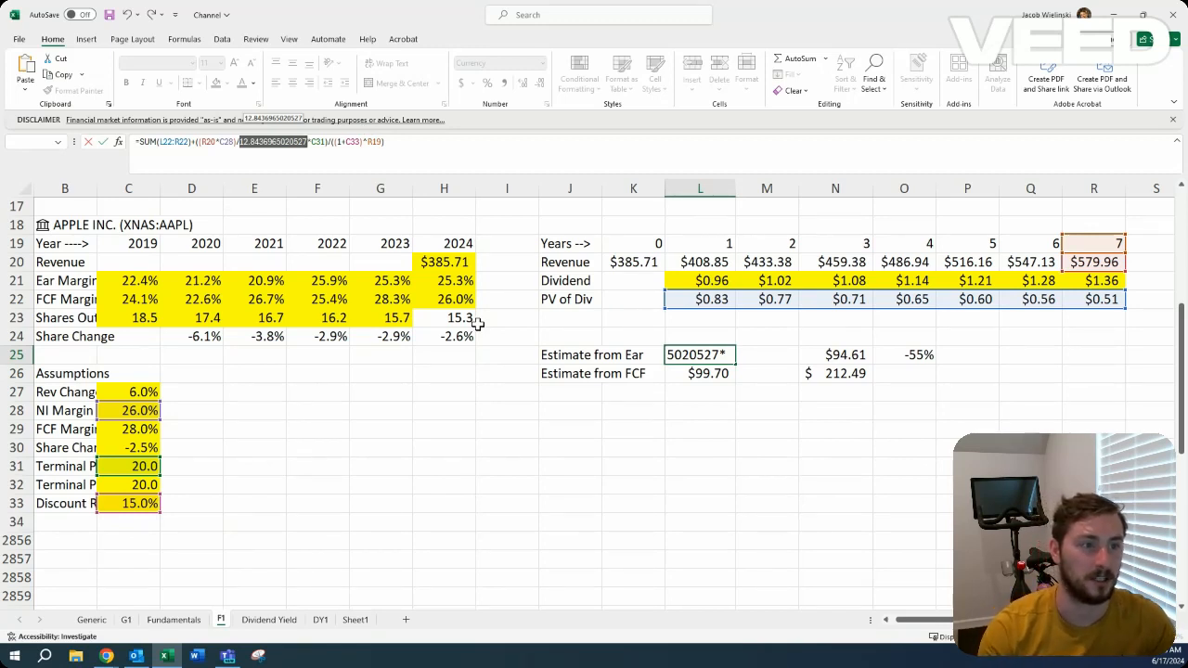
pyautogui.hotkey('ctrl', 'z')
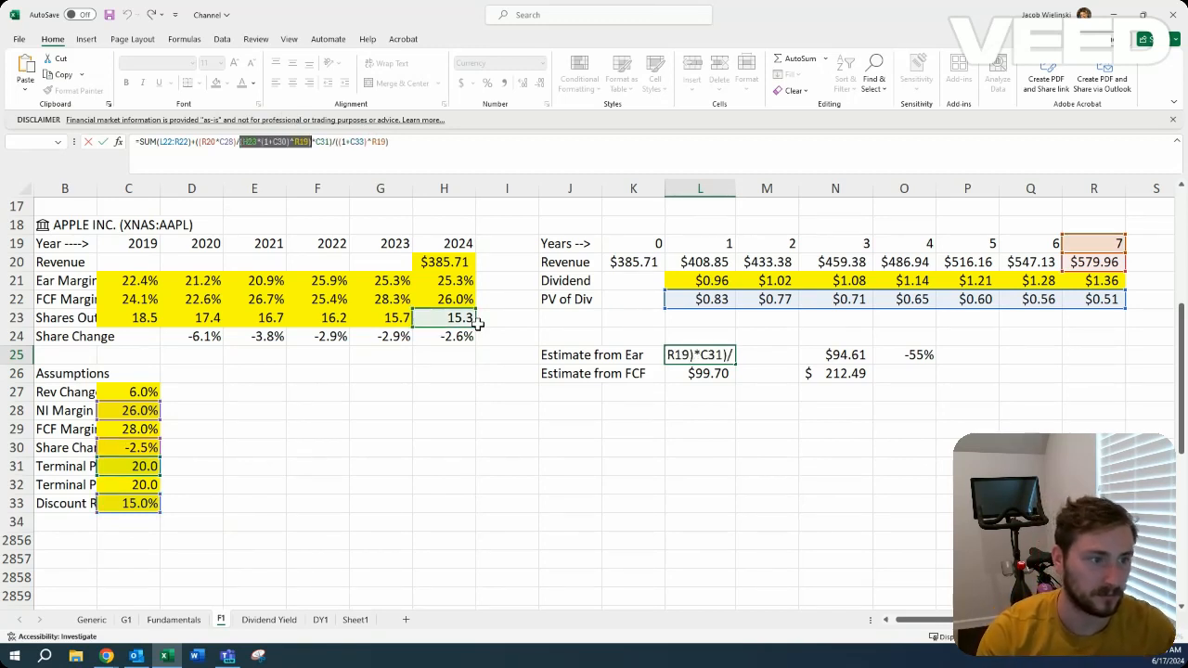
pyautogui.click(279, 141)
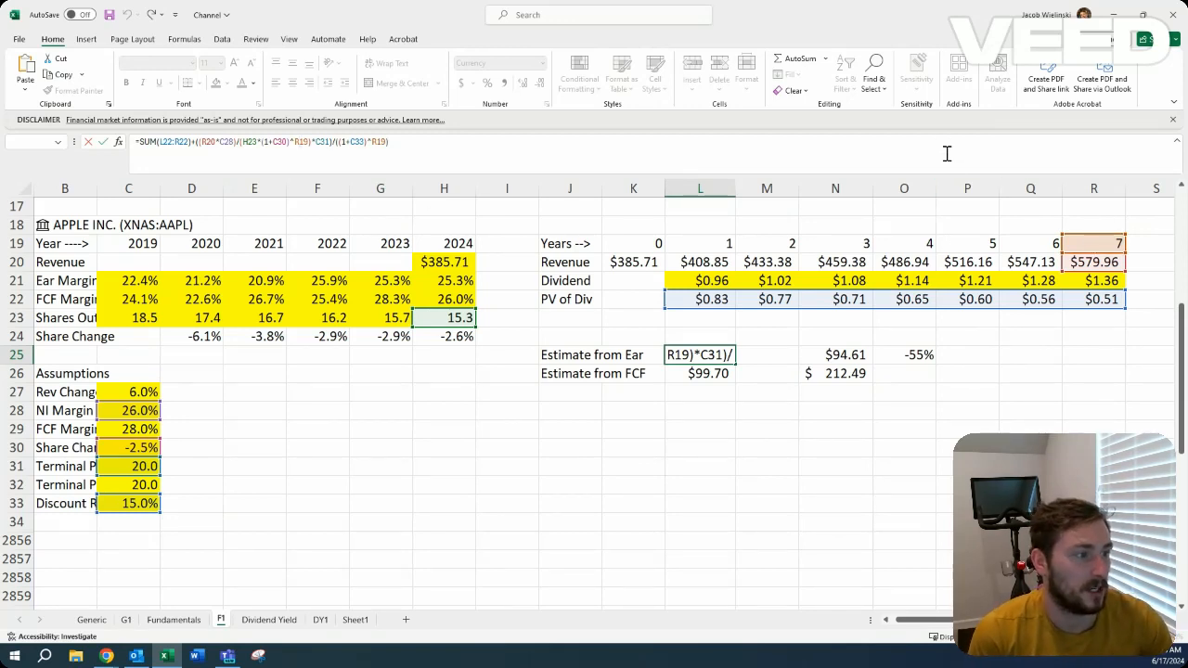
# Inspect the free cash flow estimate formula's references to the FCF margin and its terminal multiple.
pyautogui.press('Return')
pyautogui.click(780, 155)
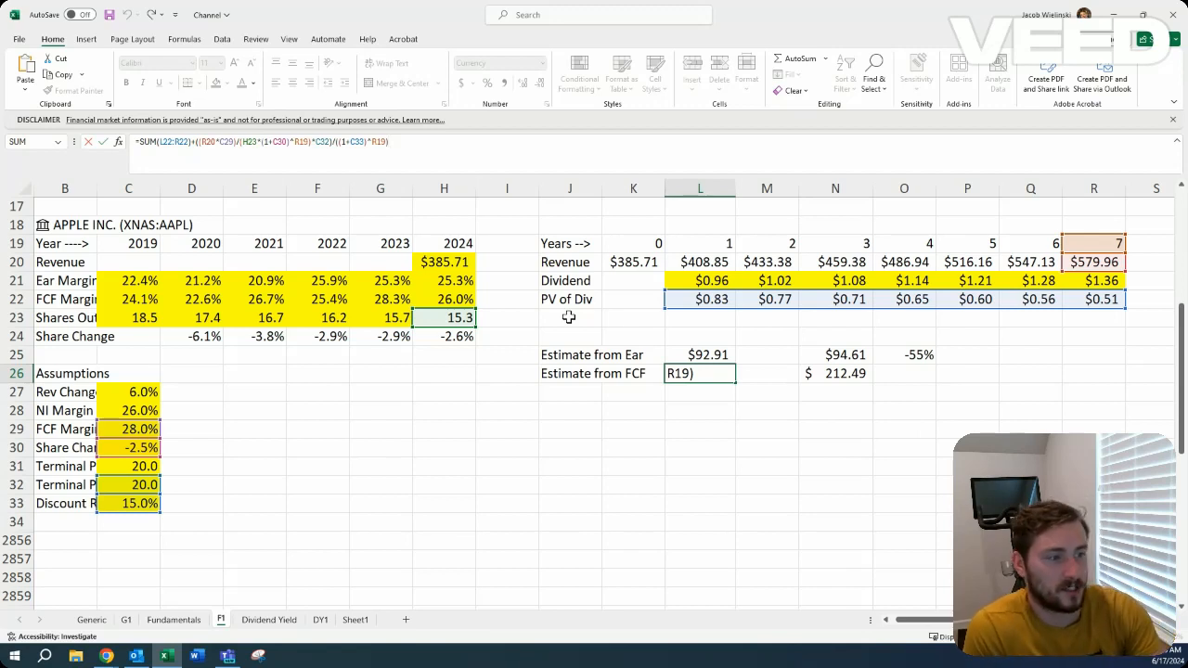
pyautogui.press('Return')
# Recheck the earnings-based estimate formula and go to the start of row 25, near the assumptions.
pyautogui.click(707, 358)
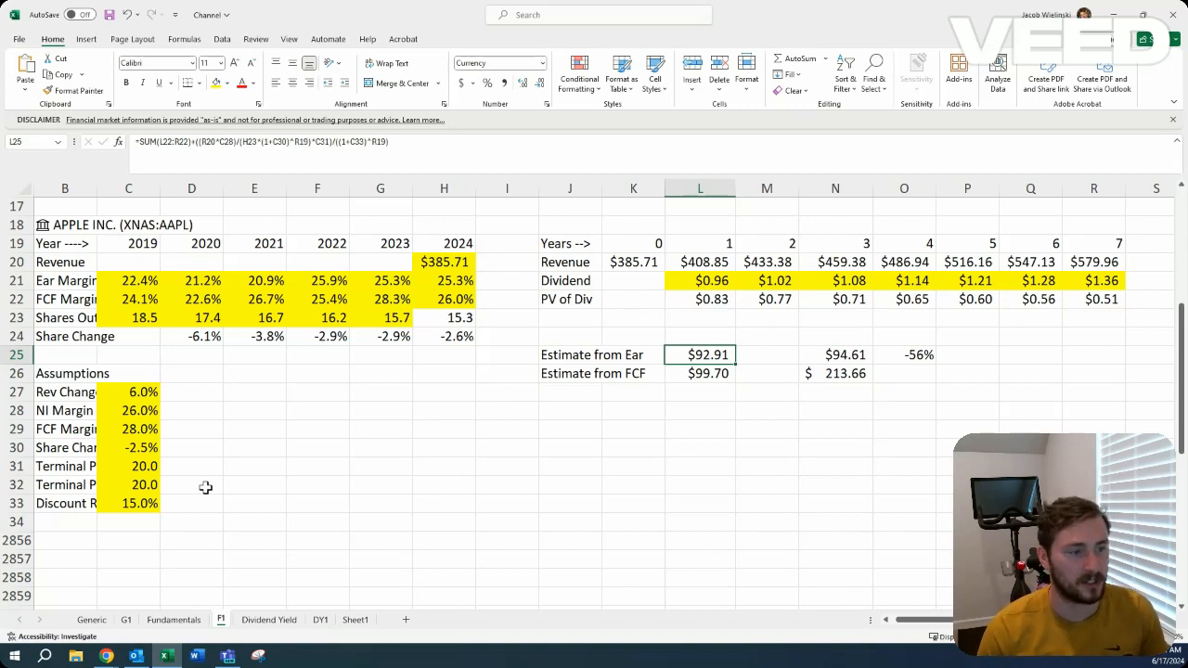
pyautogui.hotkey('ctrl', 'Left')
pyautogui.hotkey('ctrl', 'Left')
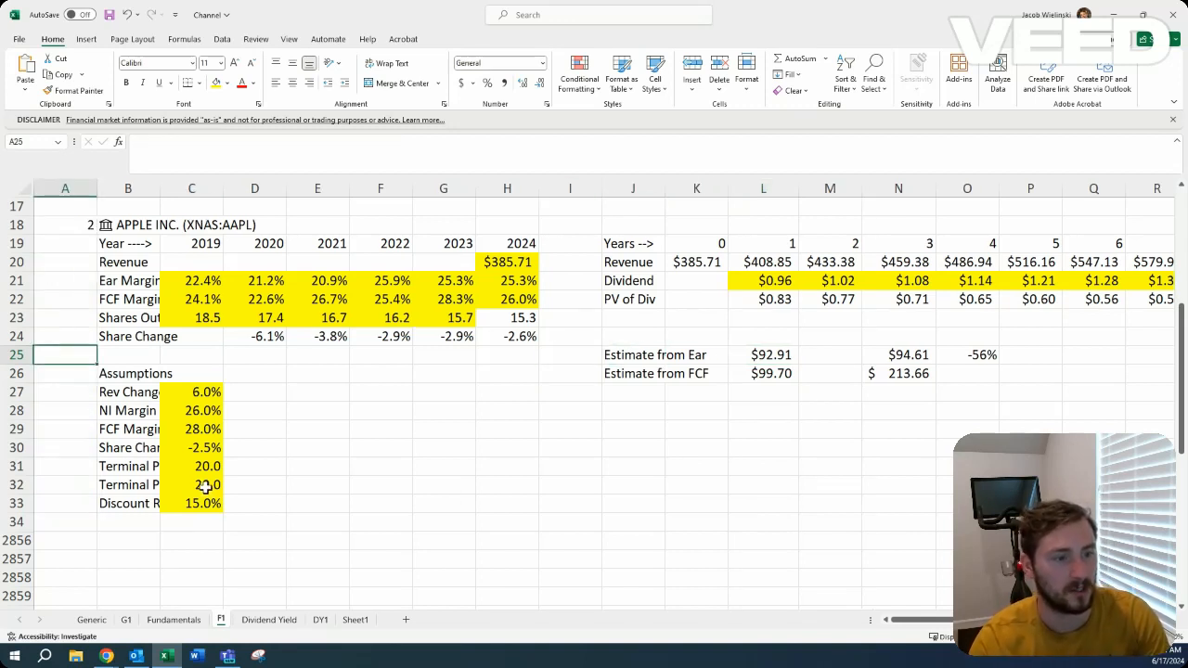